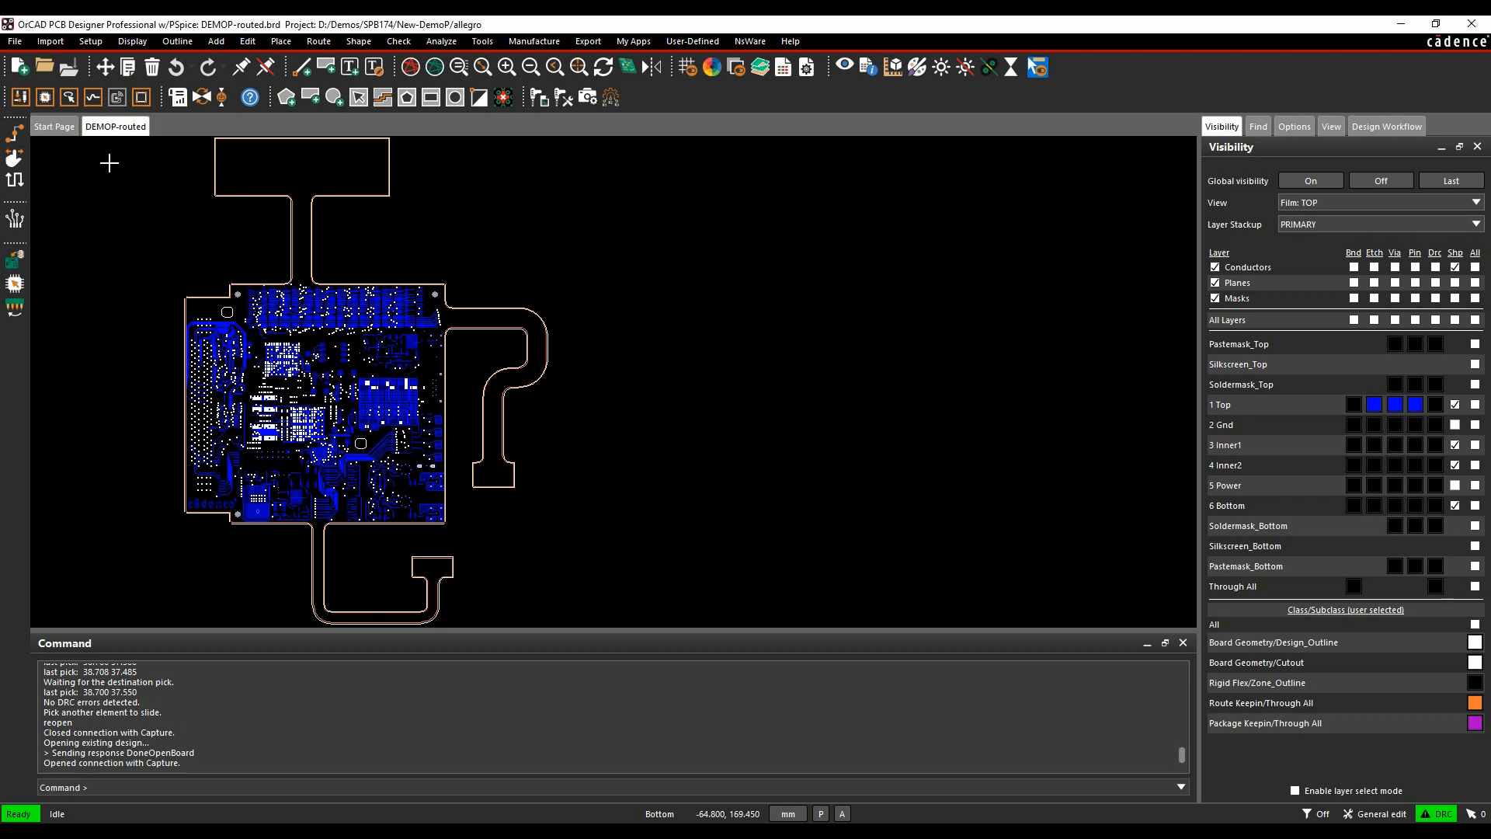
Step: Open the Vision Manager, choose Route Vision and accept yellow as its highlight color
click(132, 42)
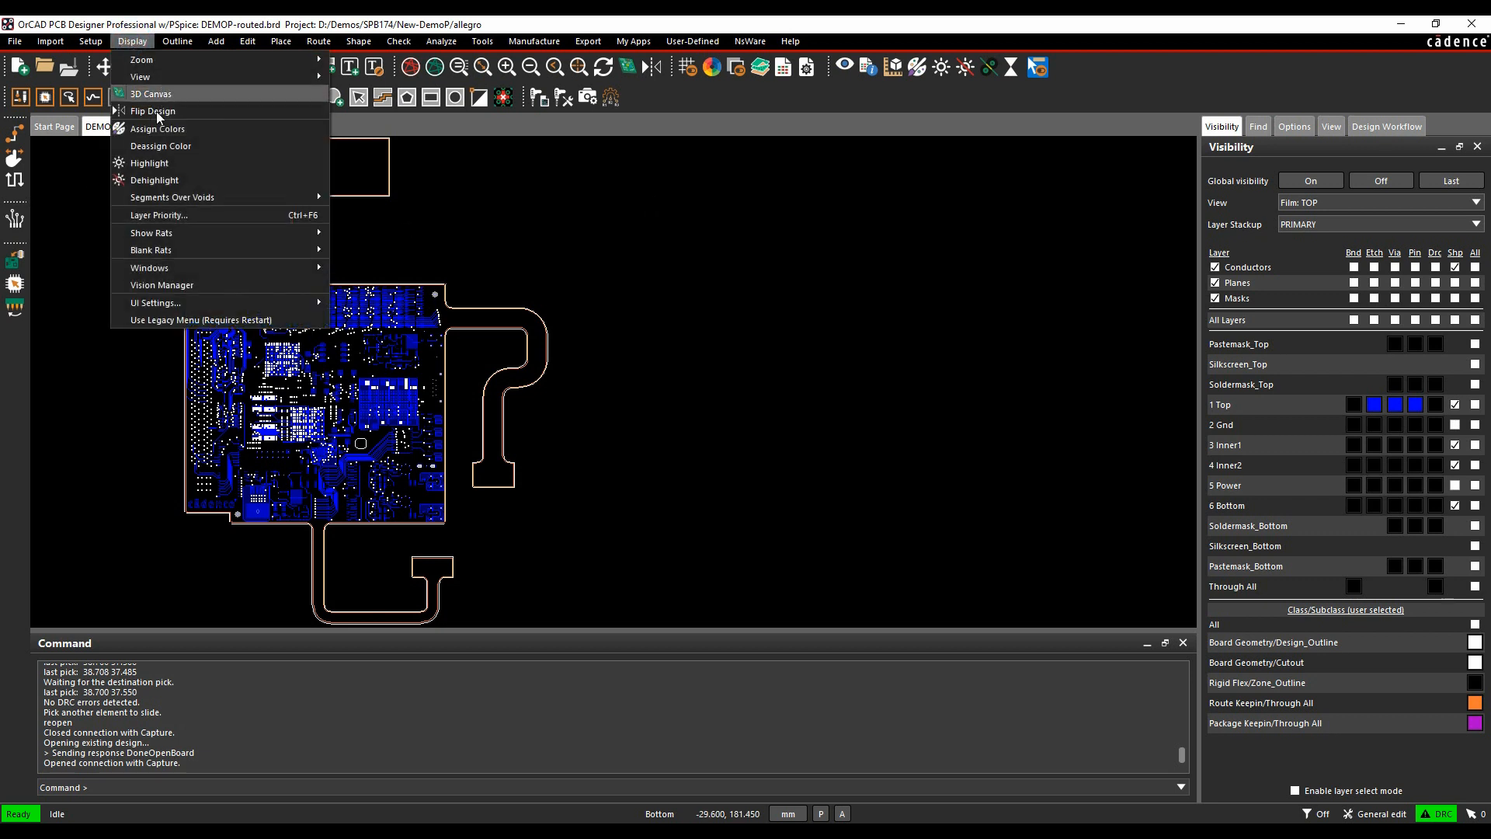
click(173, 285)
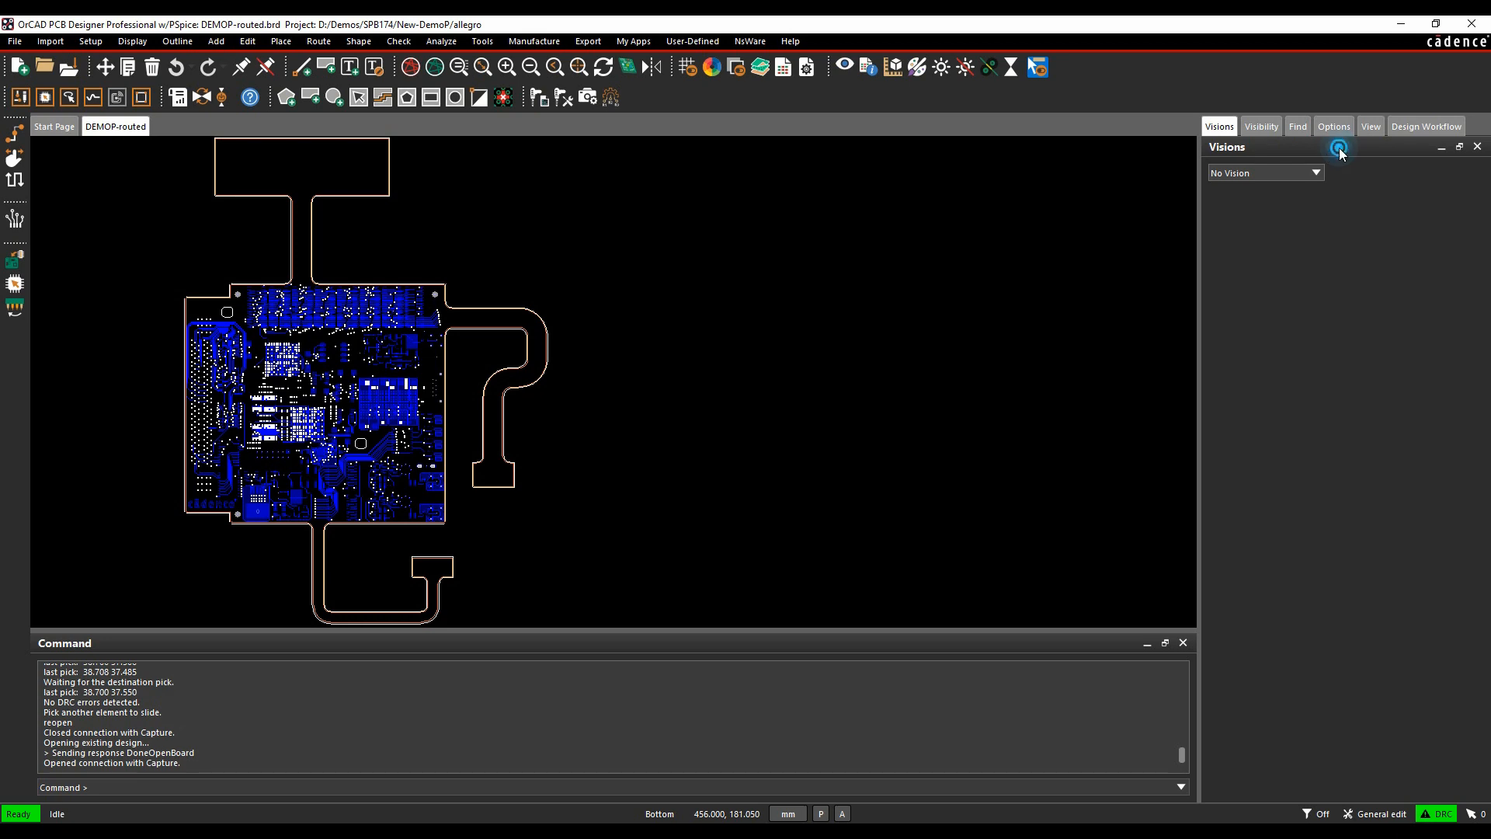
drag(1335, 145, 35, 376)
drag(151, 123, 1303, 286)
click(1280, 174)
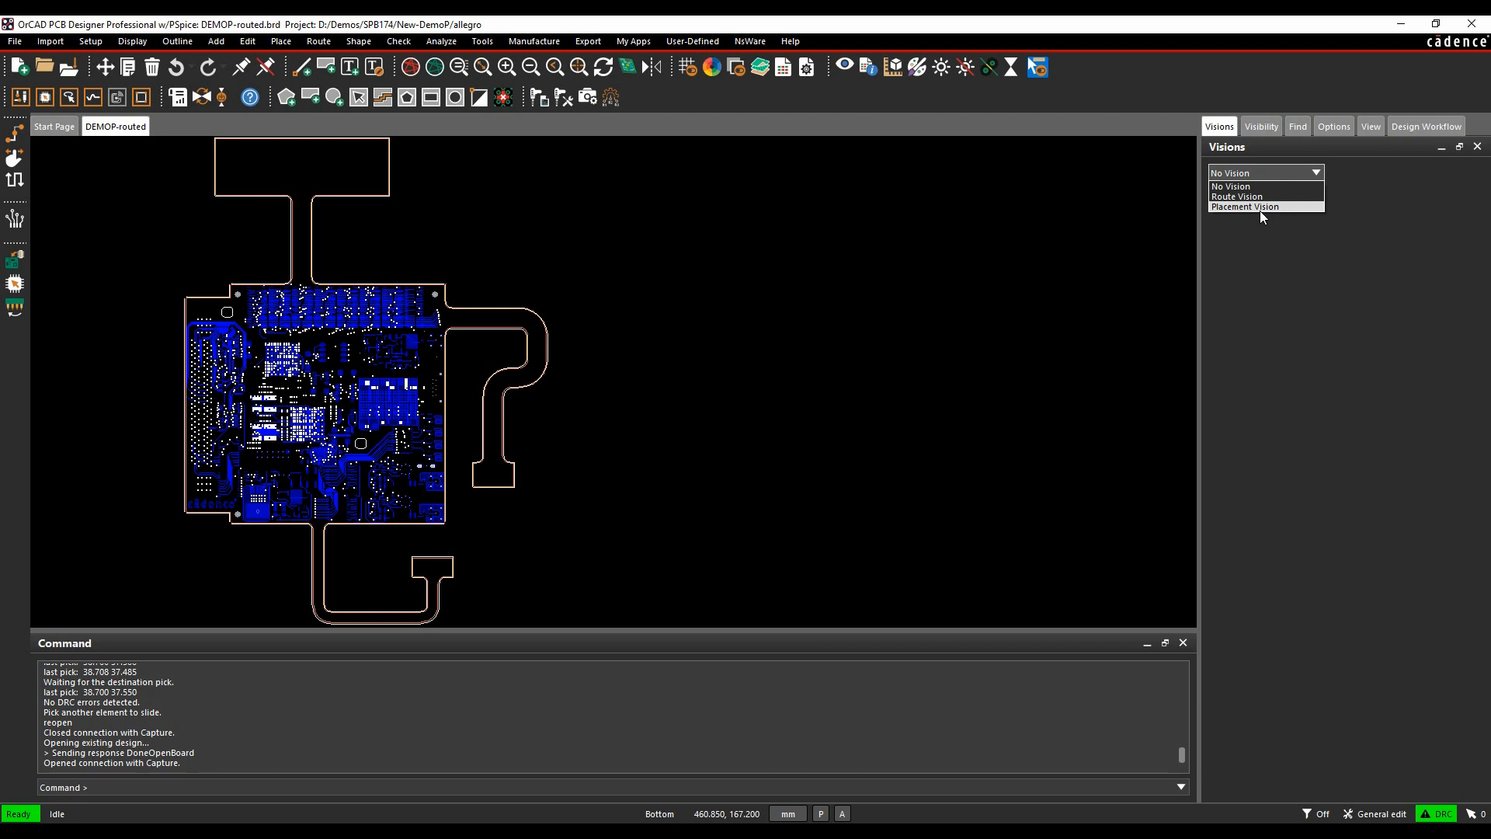
click(1259, 198)
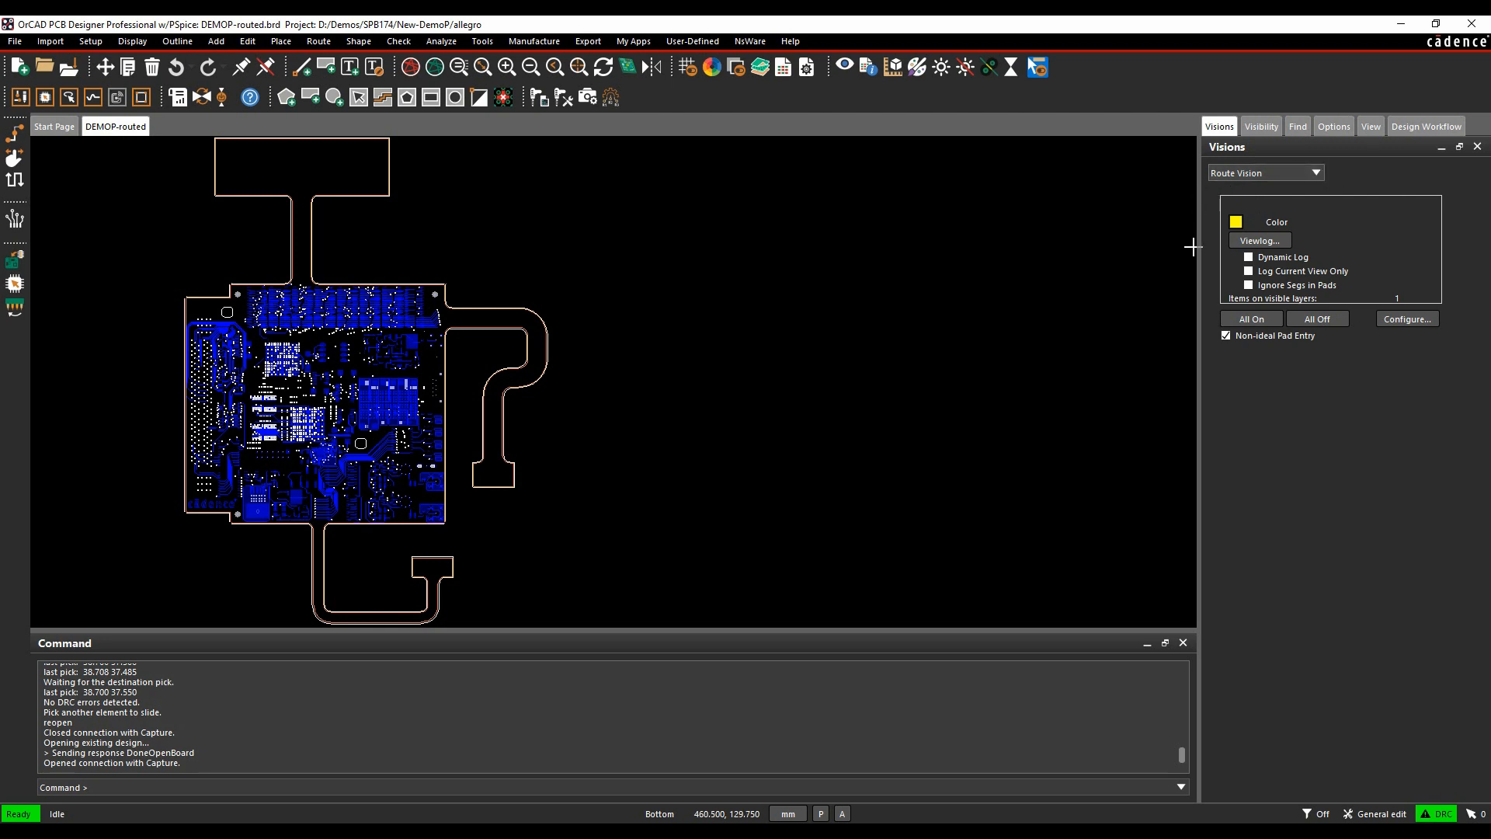
click(1237, 222)
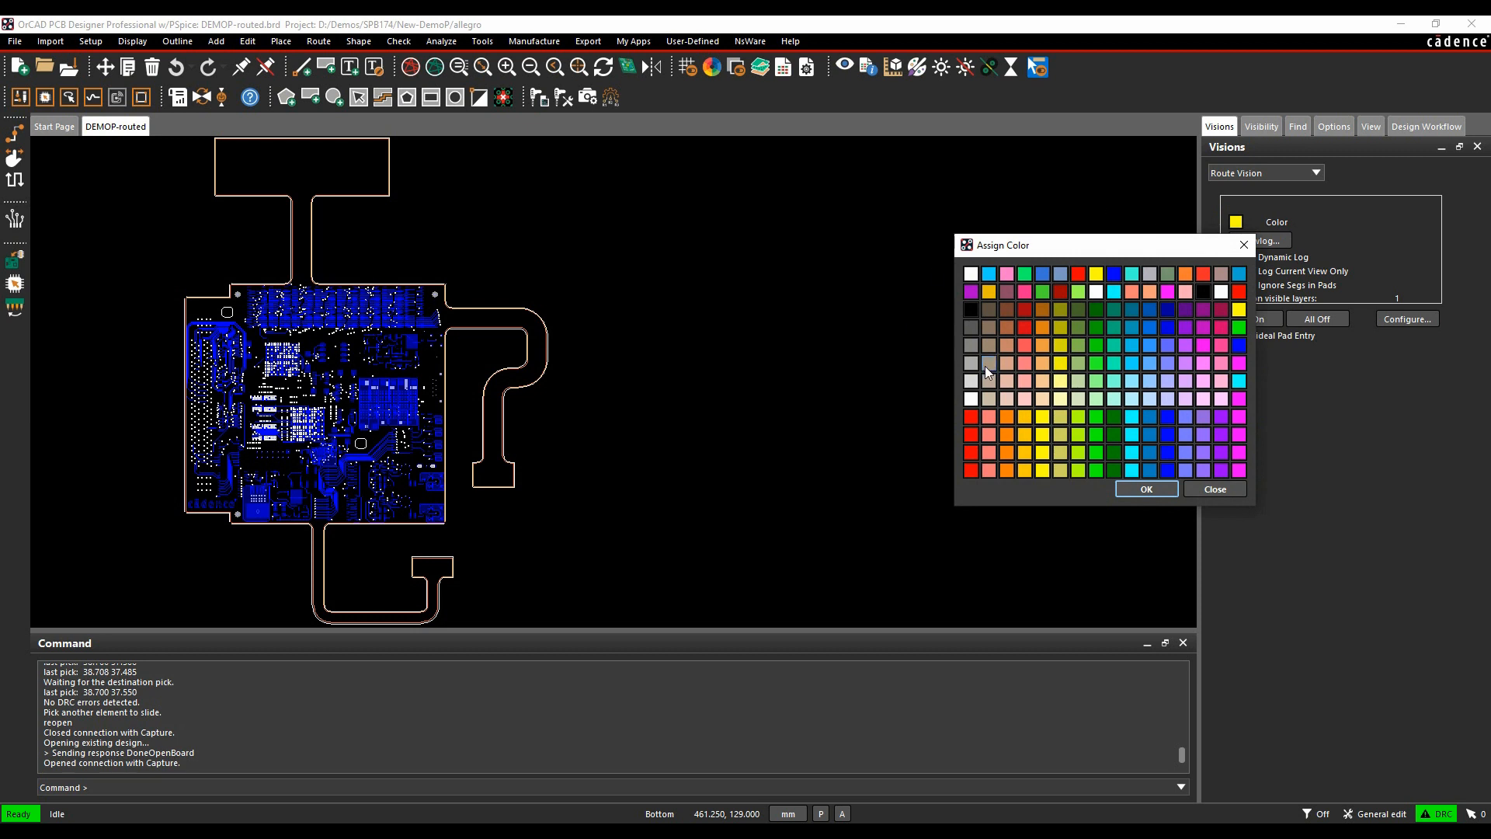
click(1147, 489)
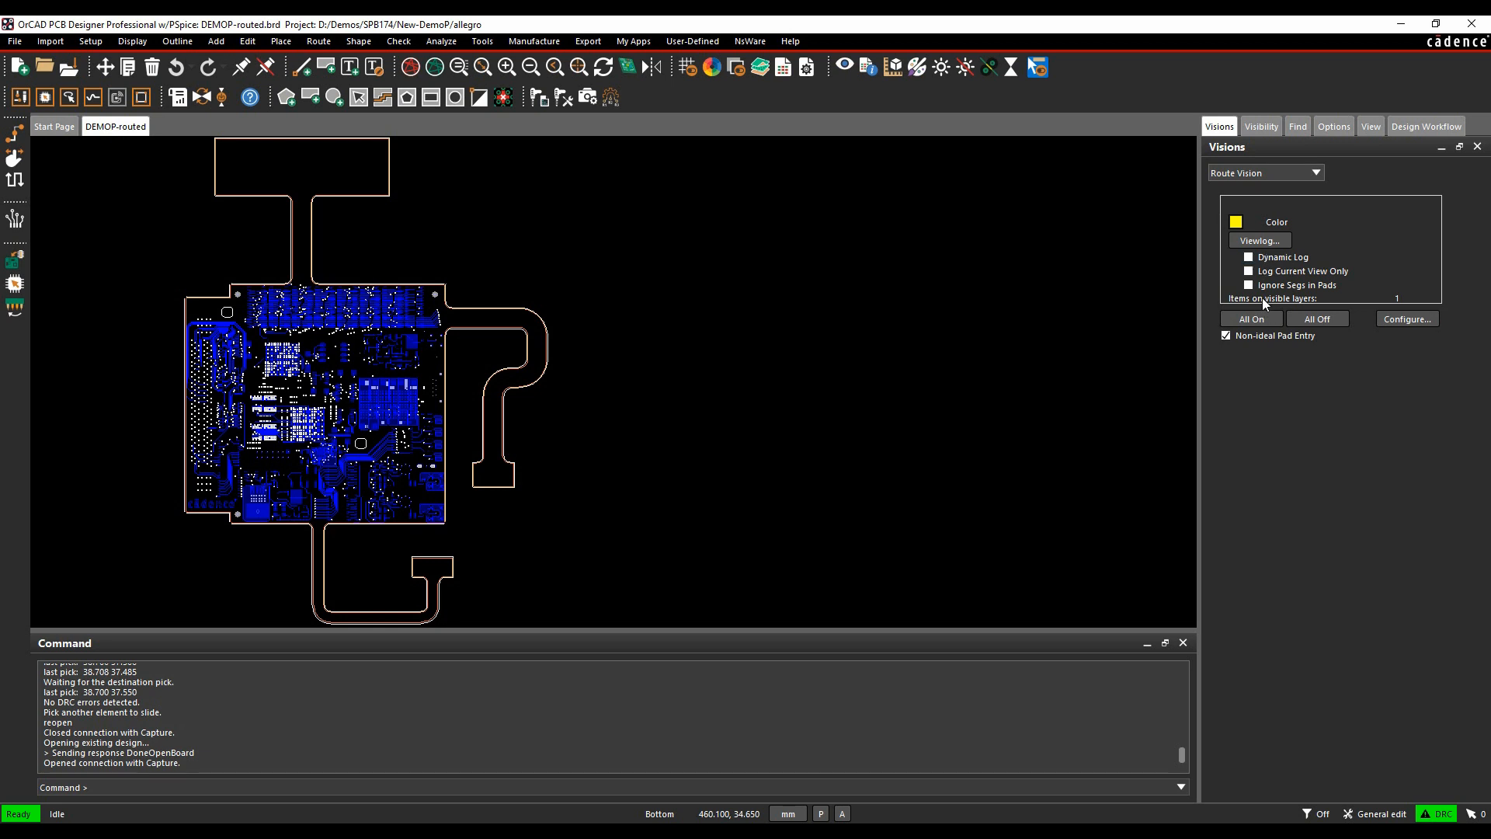
Step: Configure Route Vision to check Parallel Gap Less Than Preferred, 90 Degree Corners and Min Miter/Corner Size, with Non-ideal Pad Entry disabled
click(1424, 322)
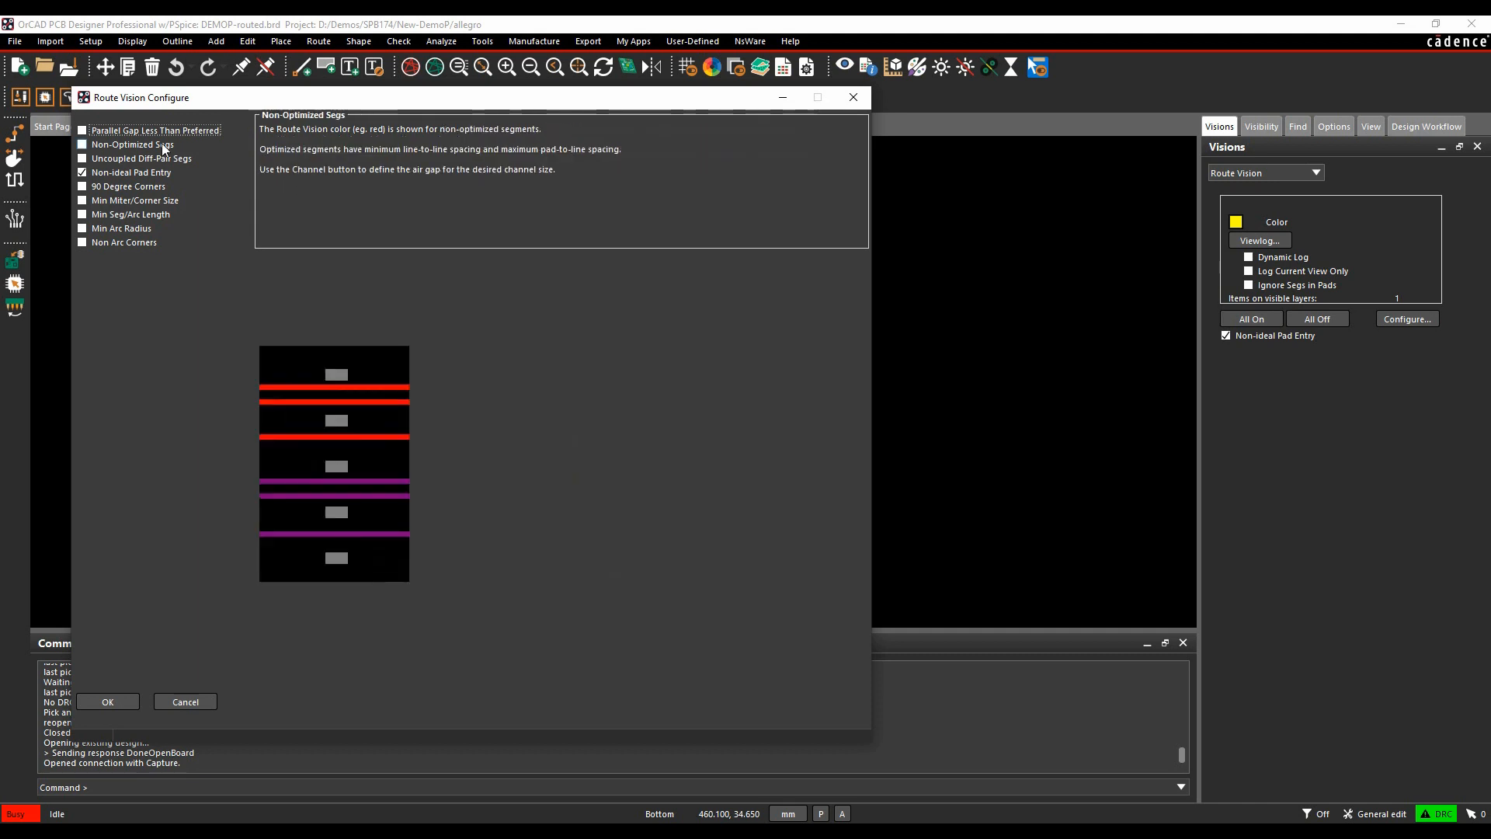
mouse_move(118, 143)
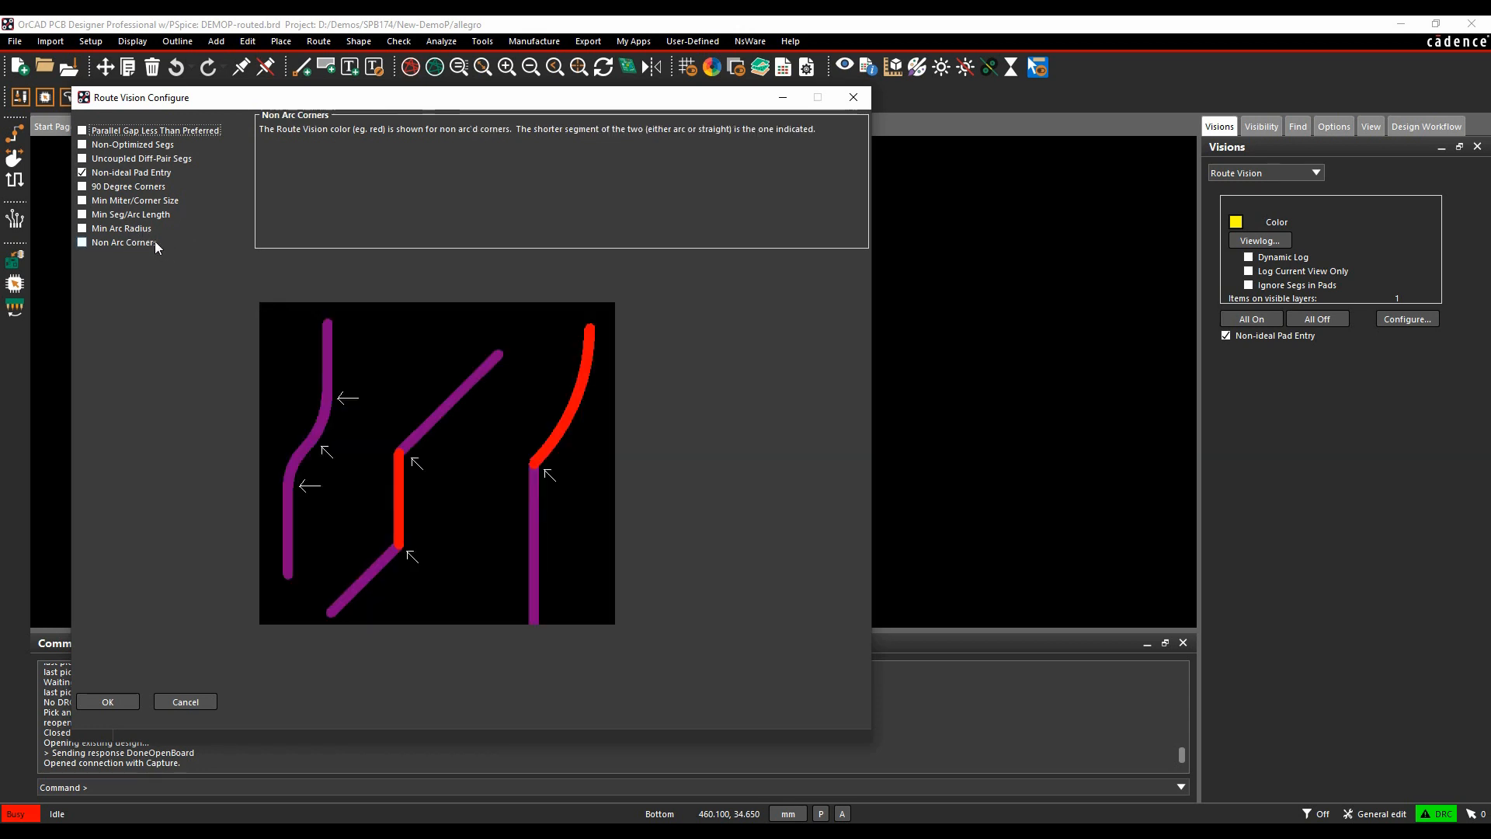
click(83, 173)
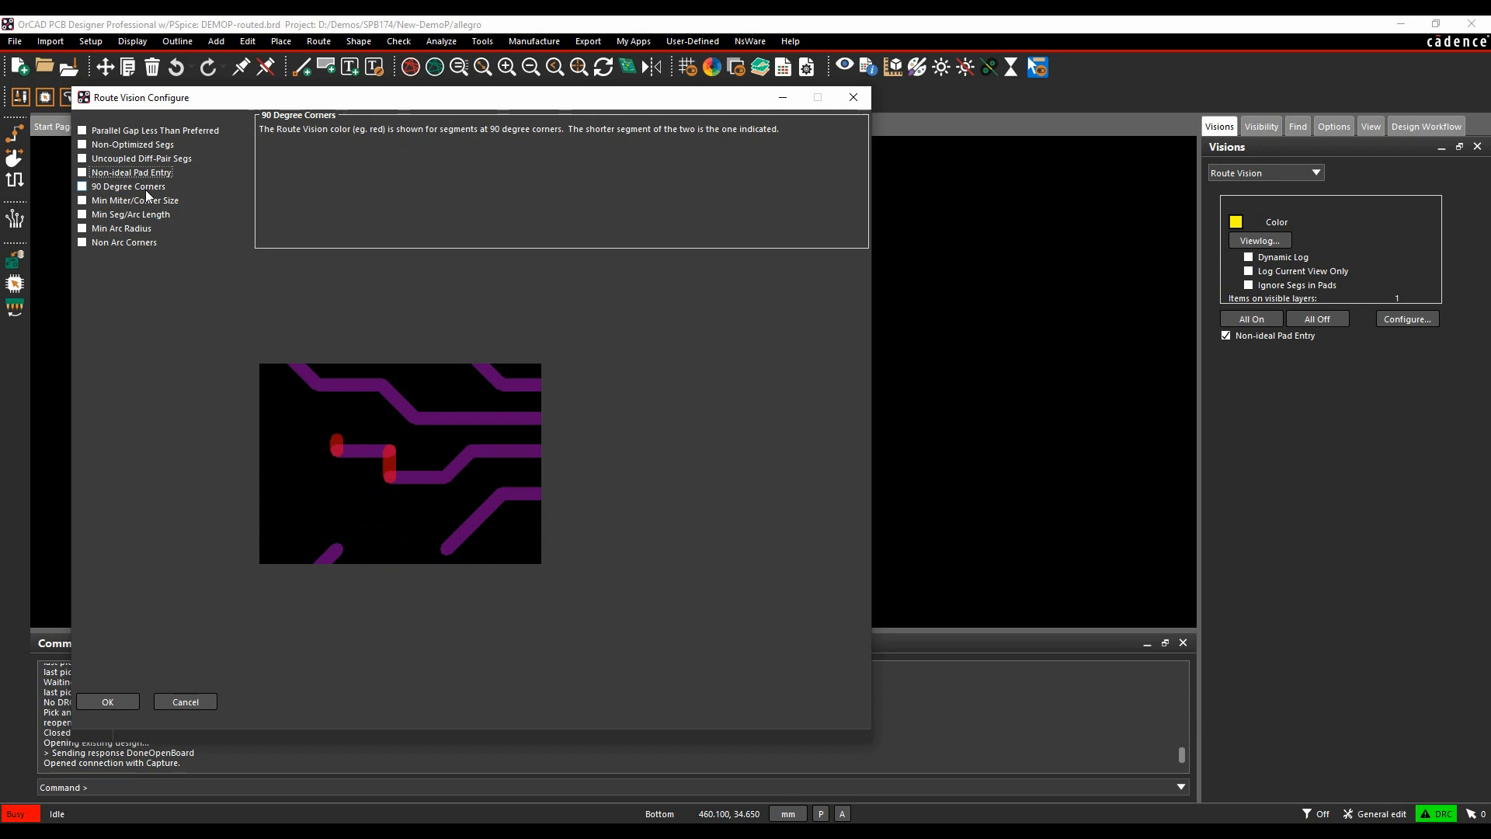
click(82, 132)
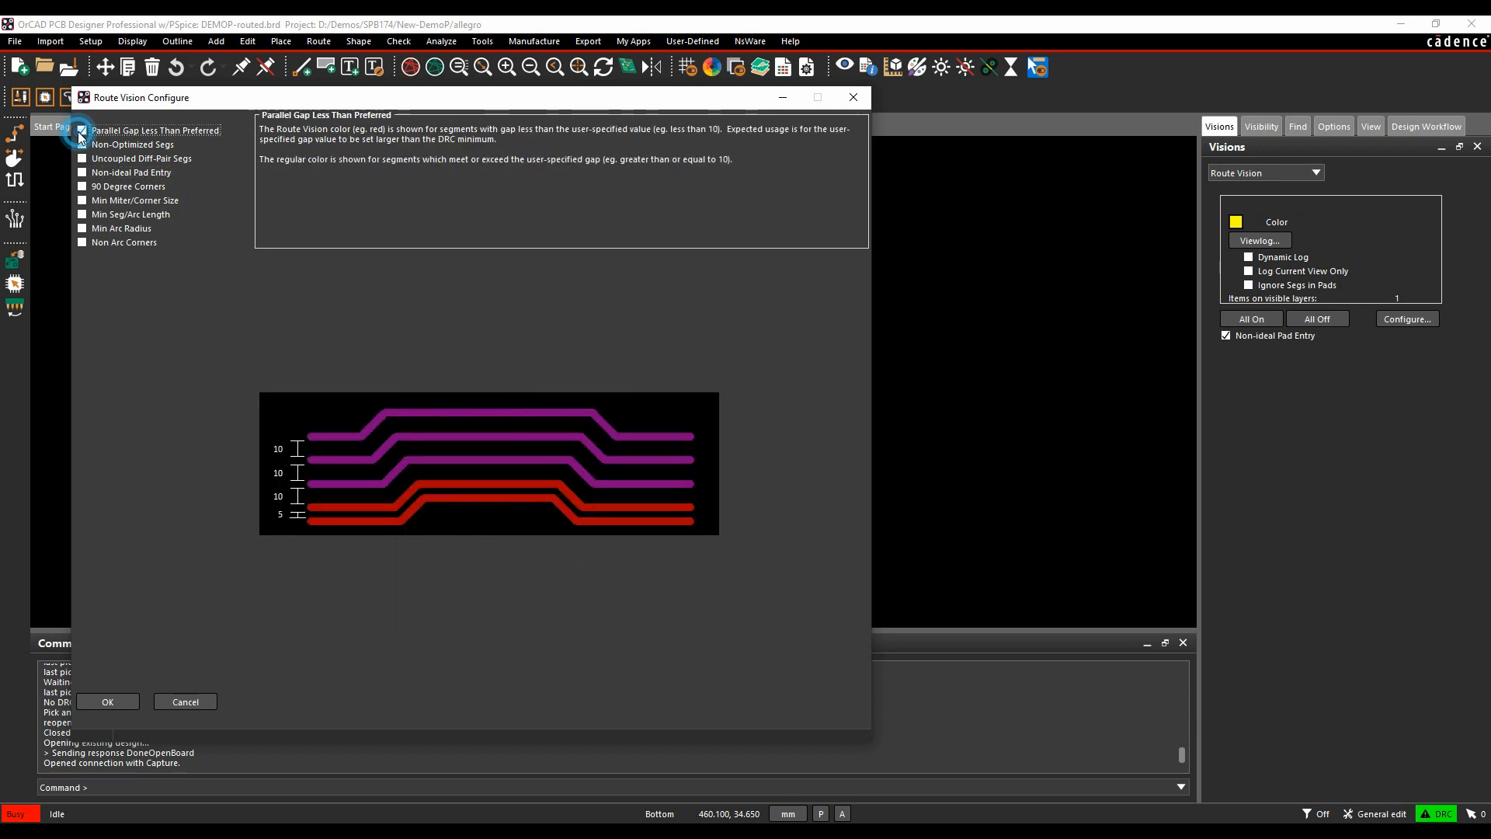
click(82, 187)
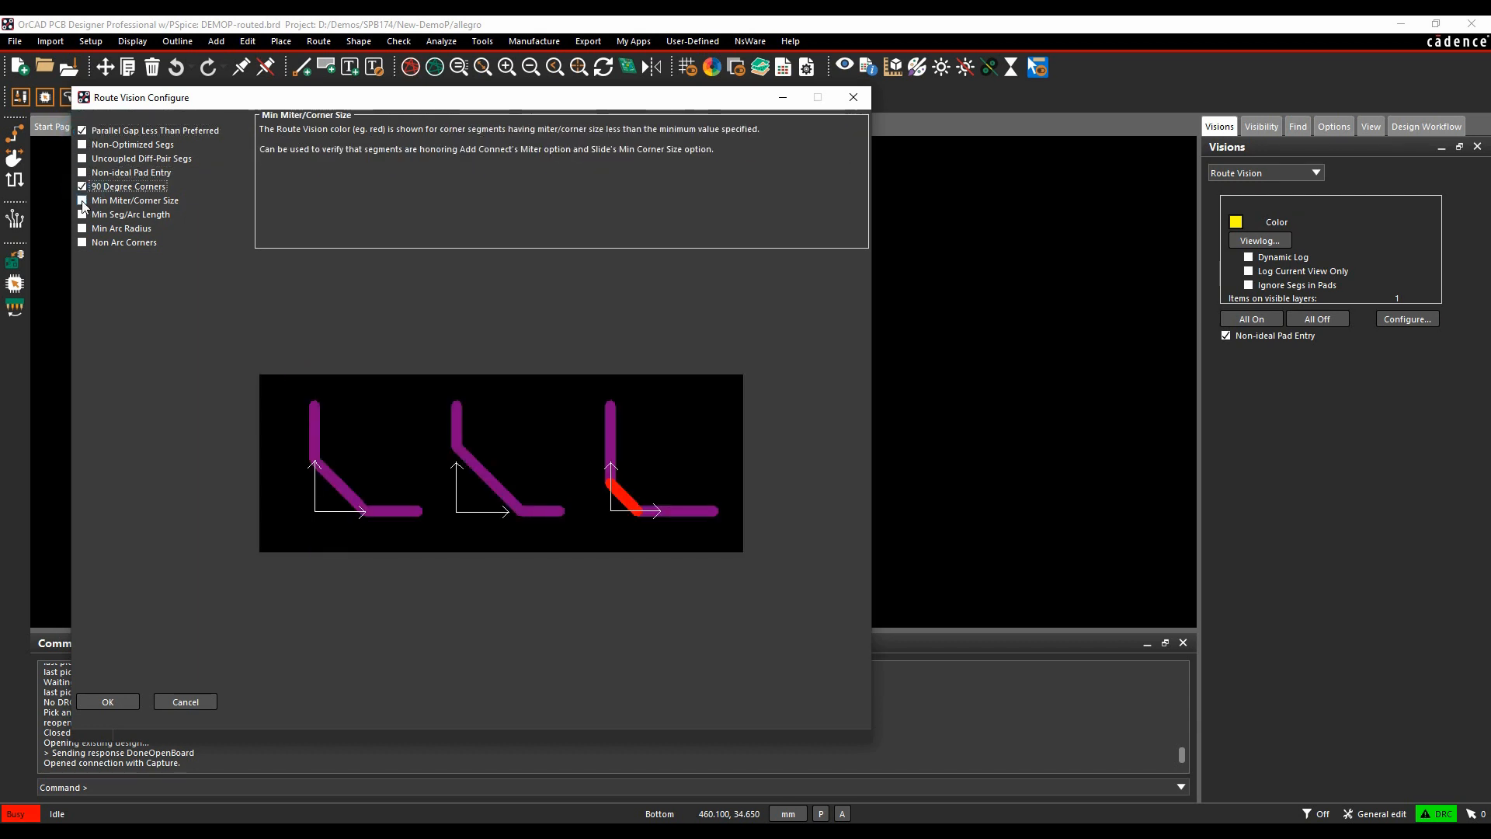
click(83, 201)
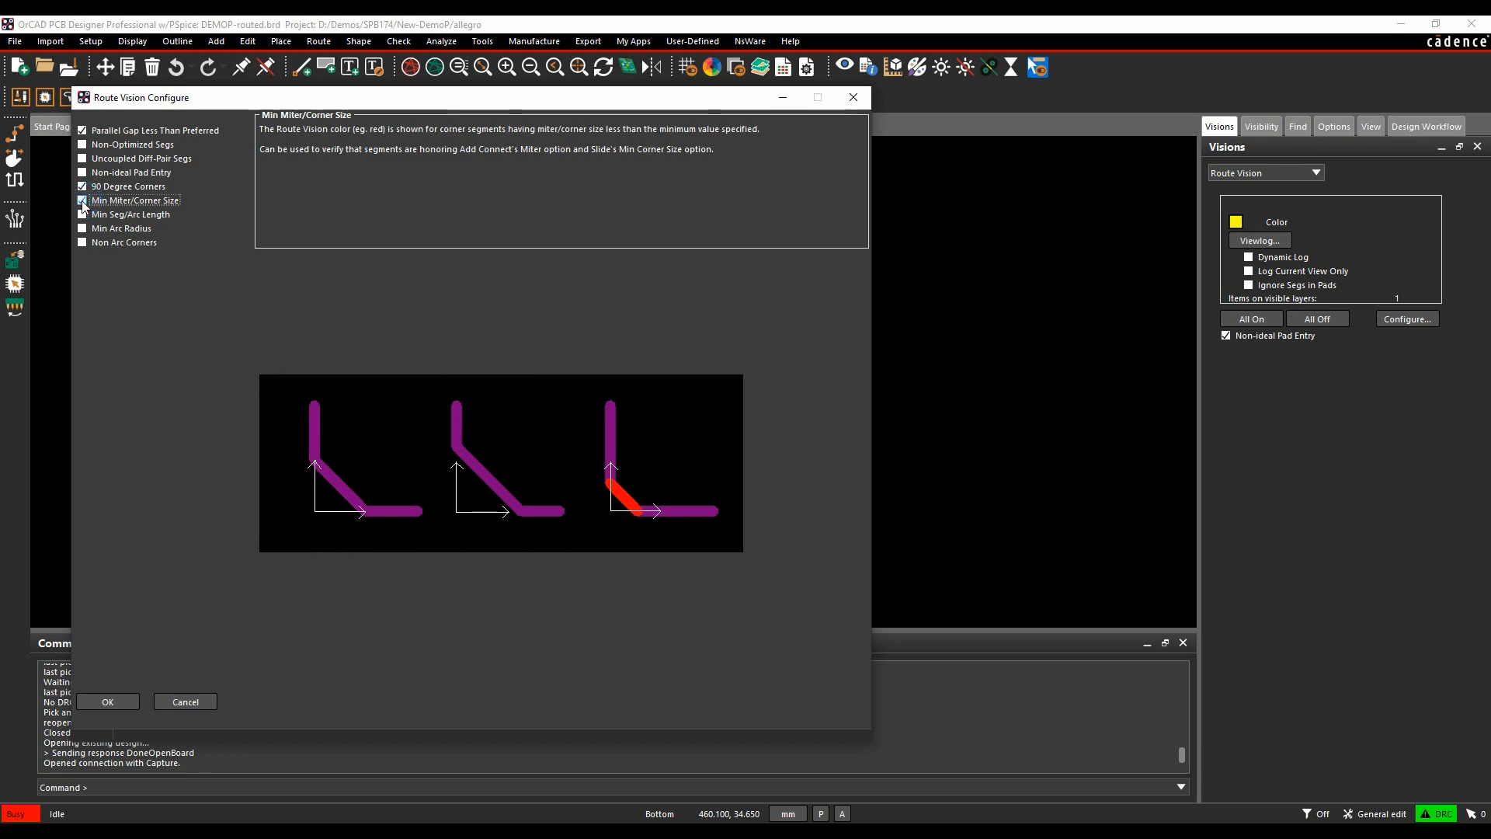
click(108, 701)
Step: Set the Parallel Gap Less Than threshold to 0.1 mm and Min Corner Size to 1x width
scroll(274, 460, up, 3)
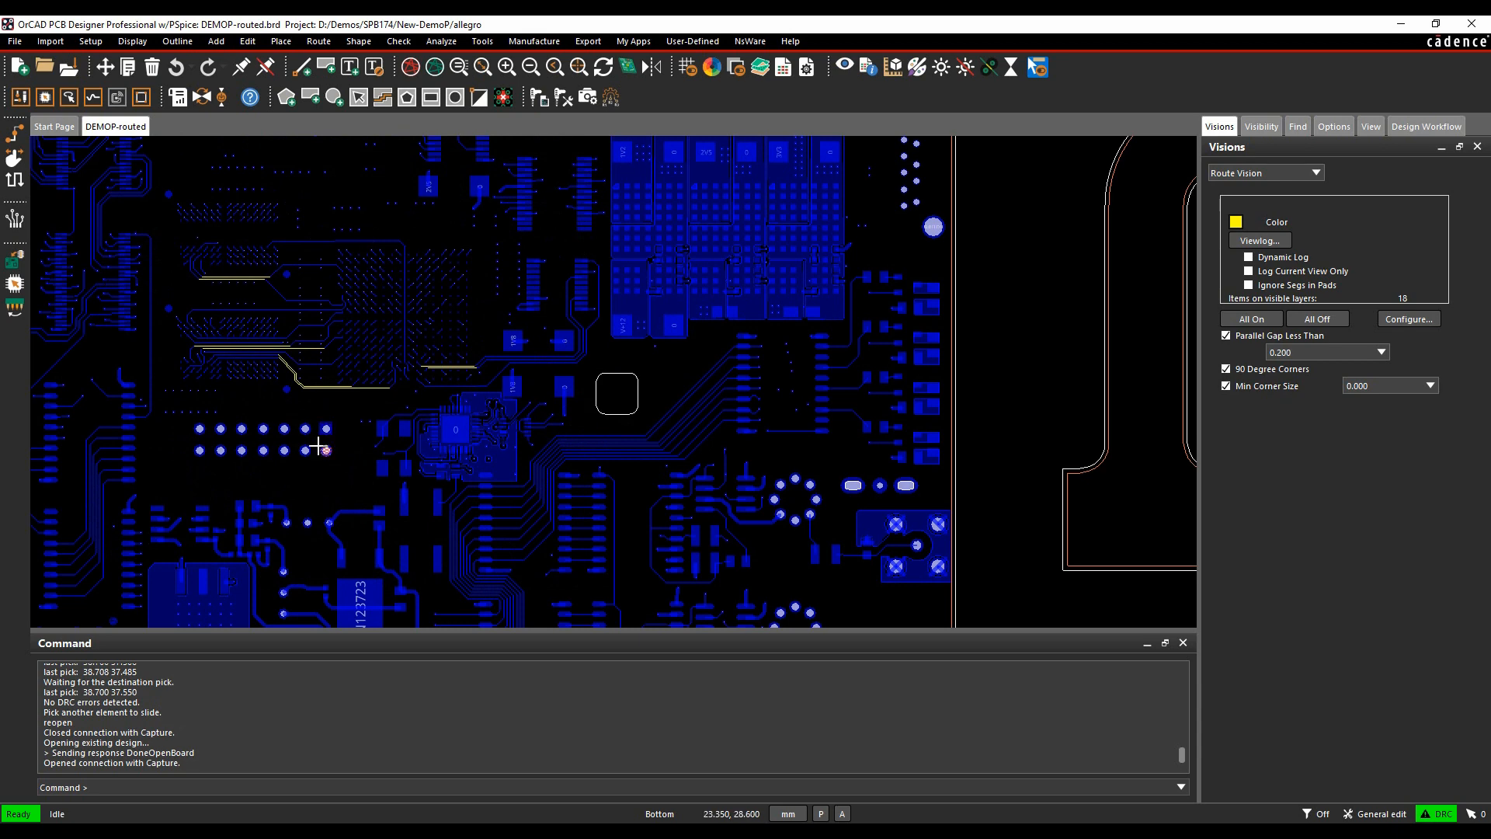
scroll(78, 280, up, 2)
scroll(174, 282, up, 3)
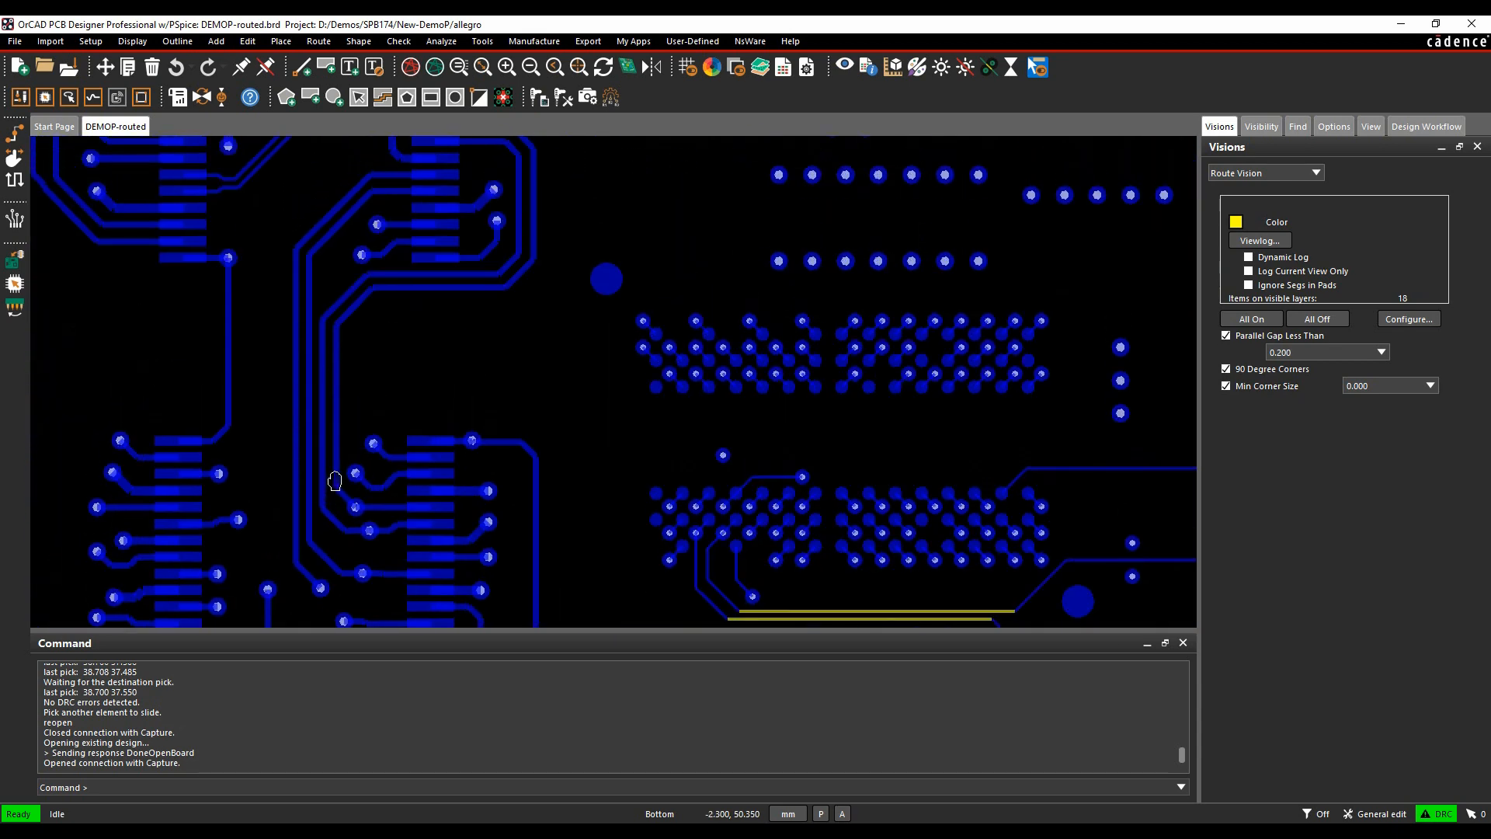
scroll(461, 420, down, 4)
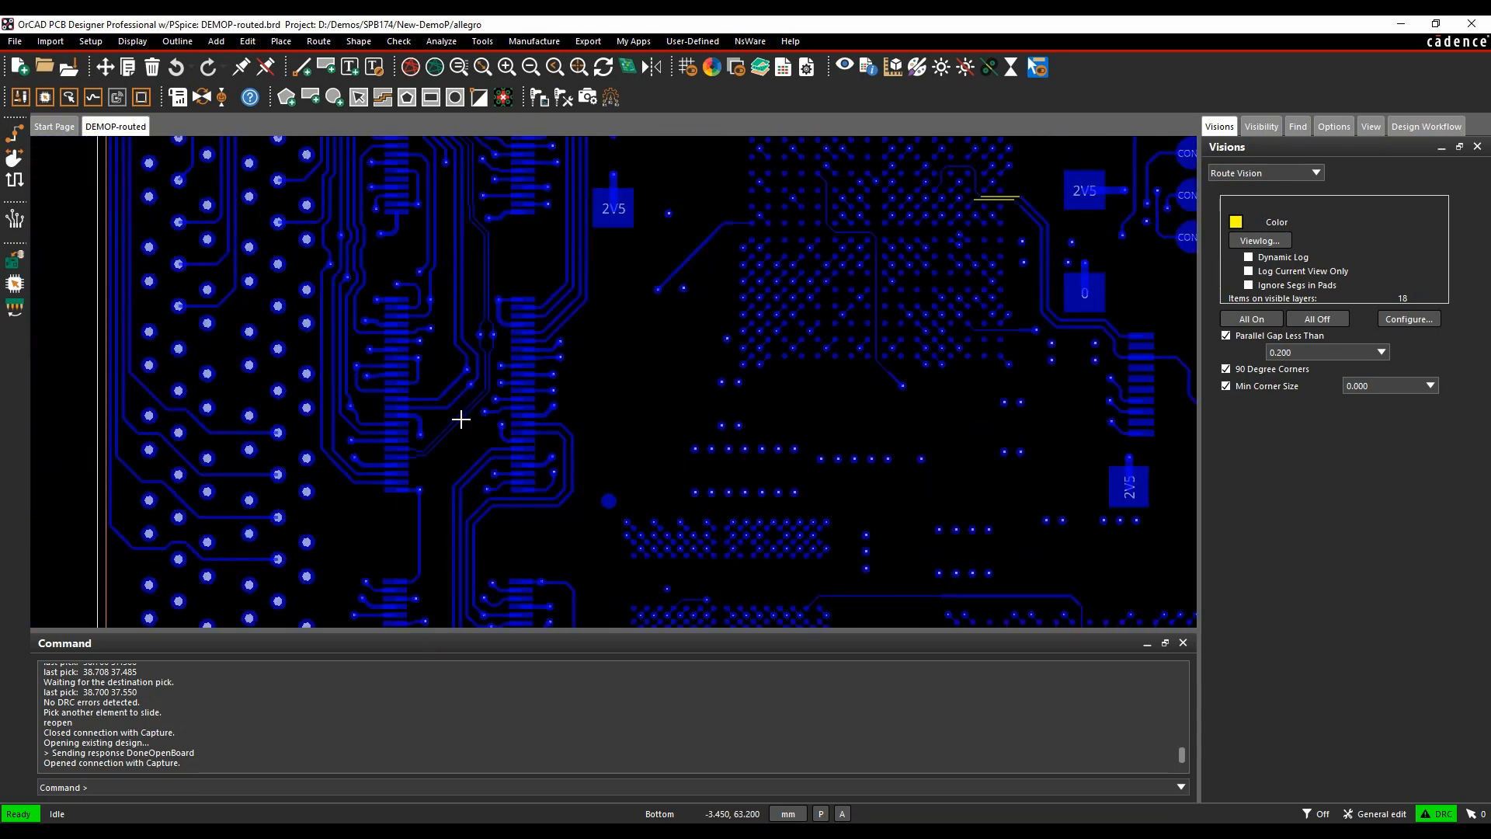
scroll(715, 433, up, 4)
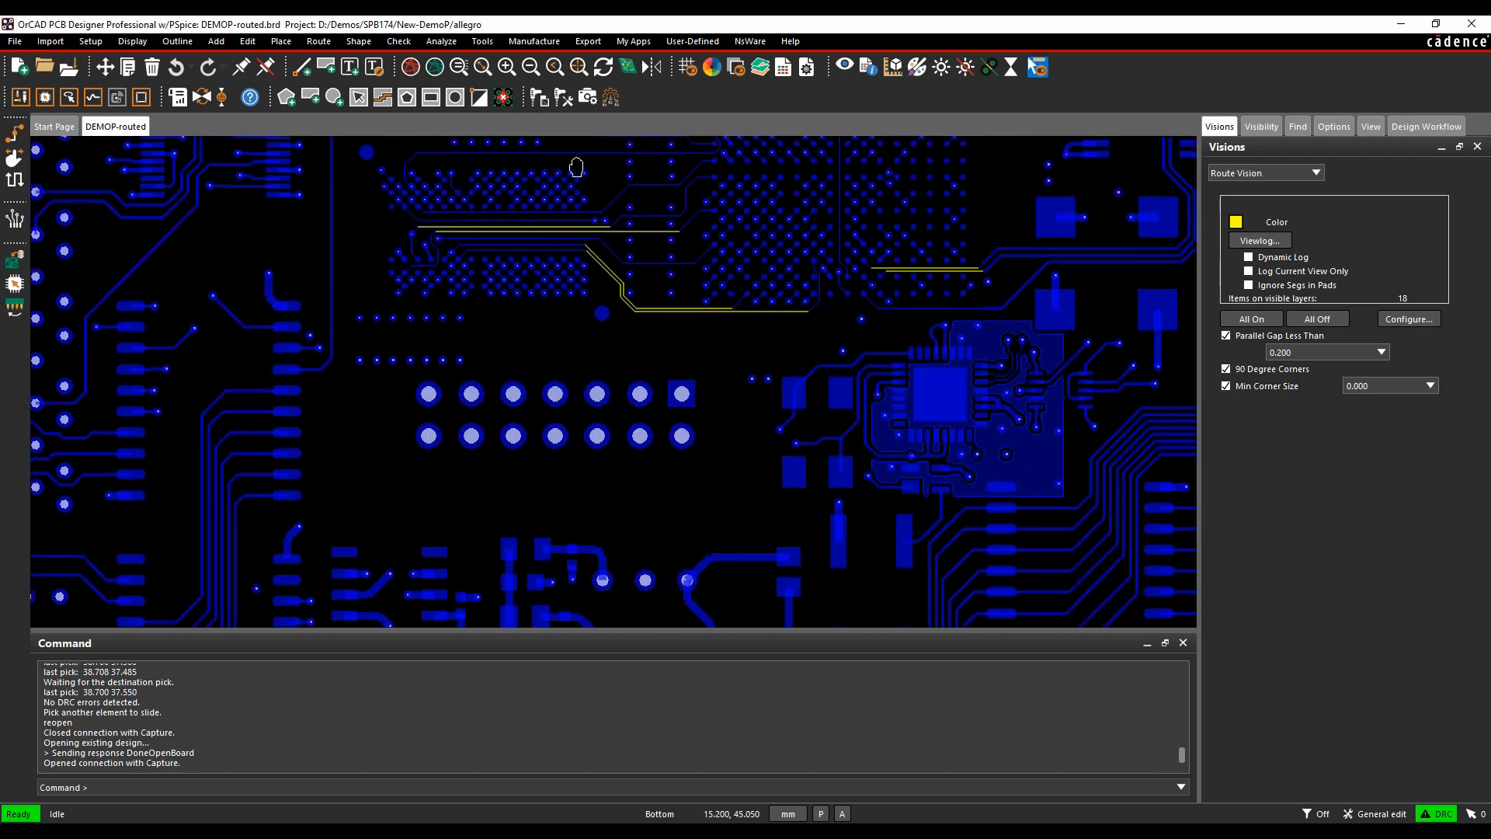
middle_drag(430, 470, 138, 589)
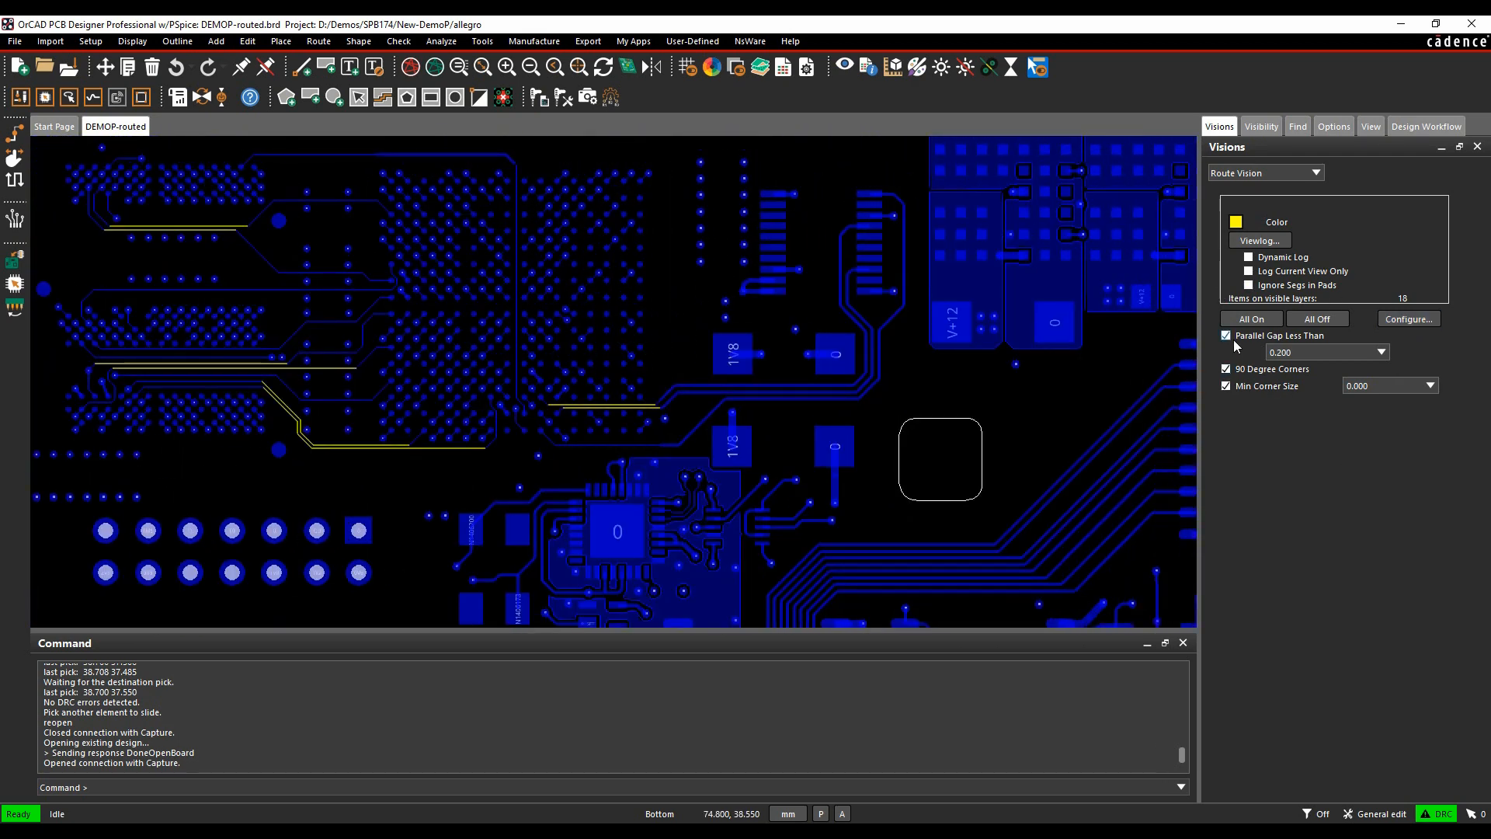
double_click(1318, 351)
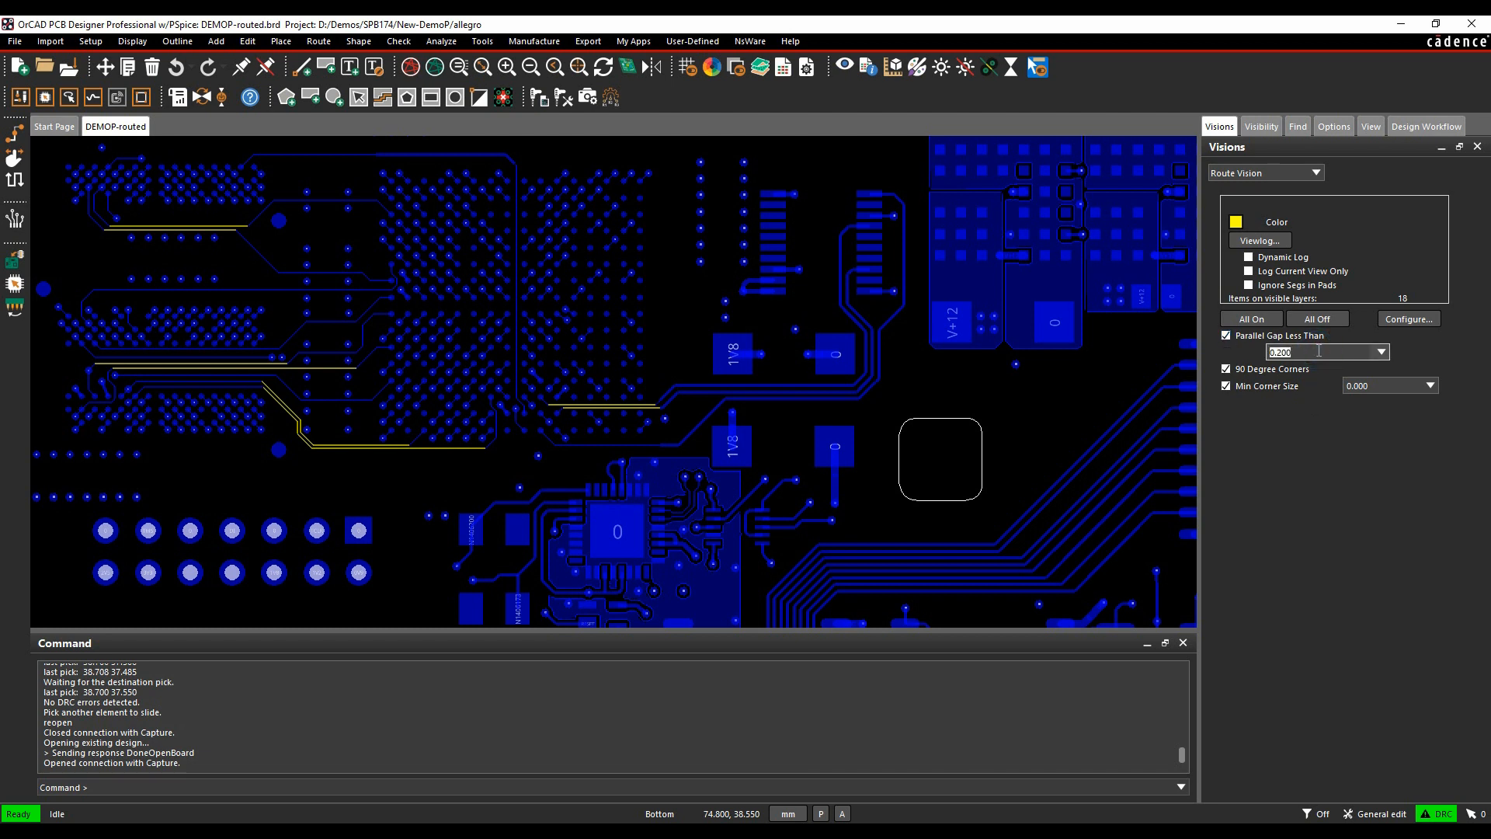
text(0.1)
key(Tab)
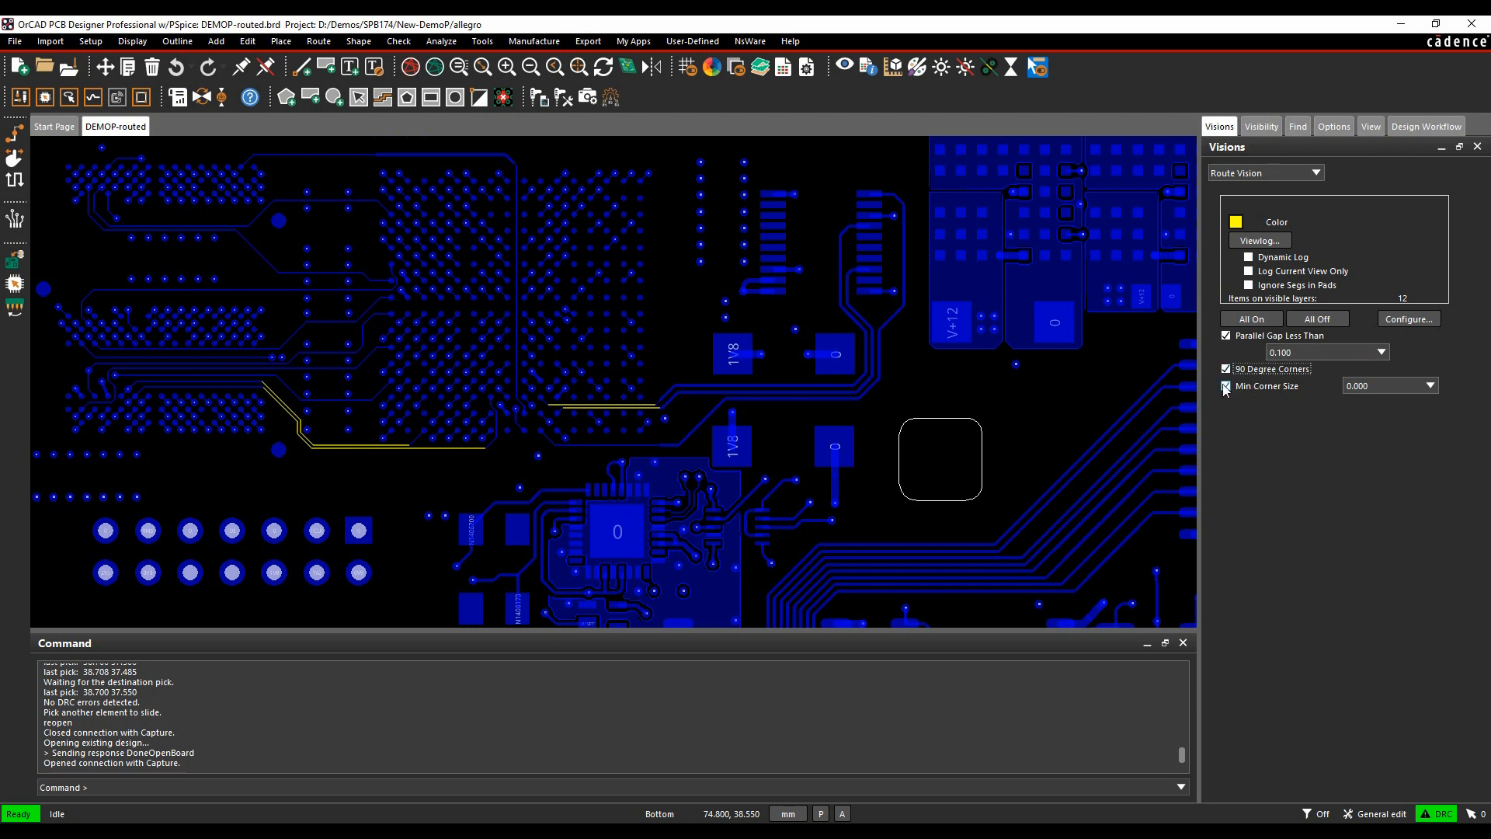
double_click(1395, 384)
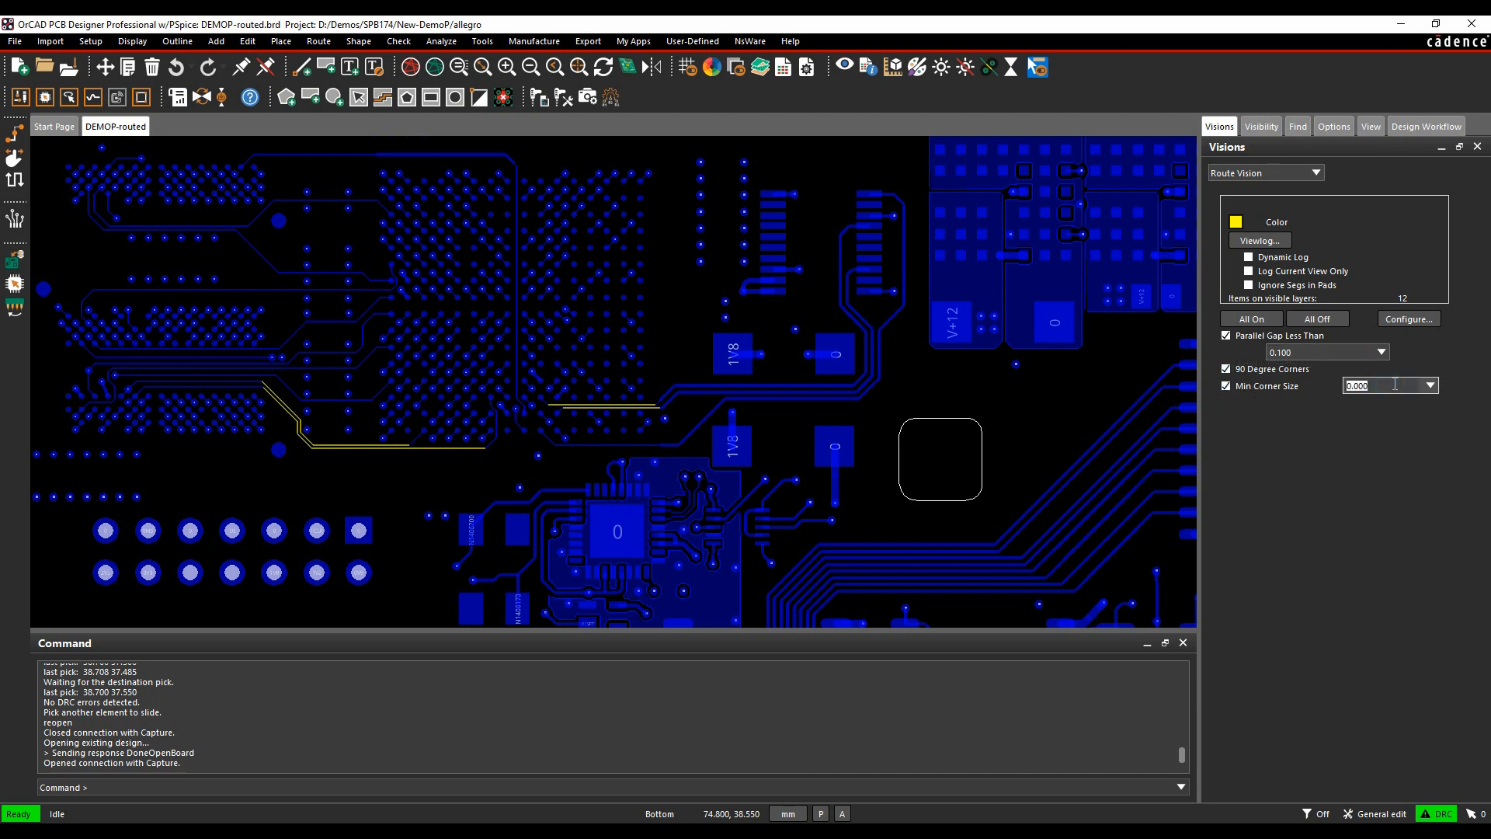
text(1x width)
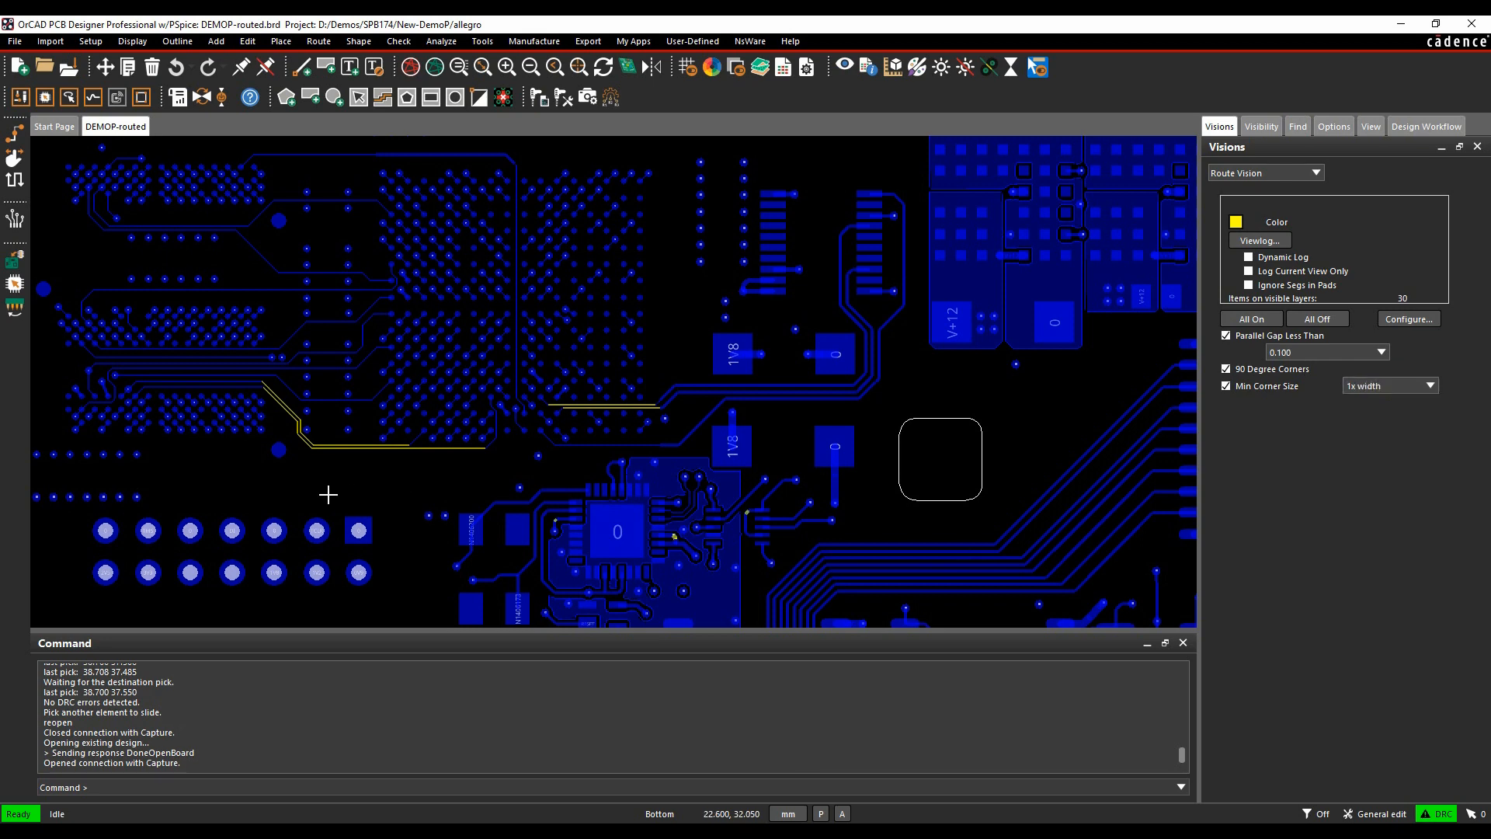
Step: Slide the highlighted horizontal DDR_RAS segment slightly away from the parallel trace above it
scroll(326, 492, up, 2)
middle_drag(207, 366, 458, 539)
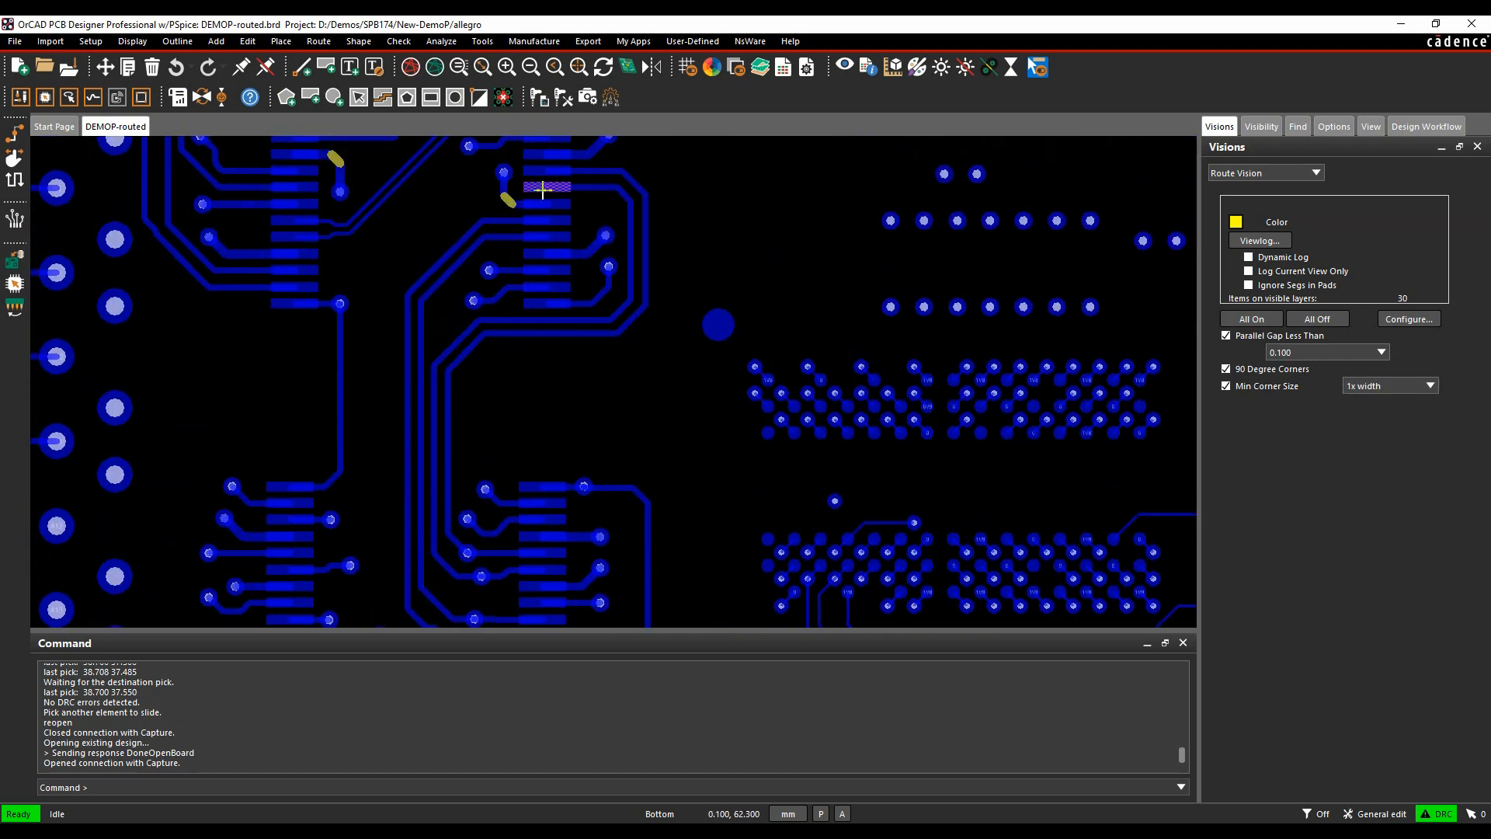
scroll(885, 464, down, 1)
middle_drag(943, 480, 541, 187)
scroll(393, 226, up, 2)
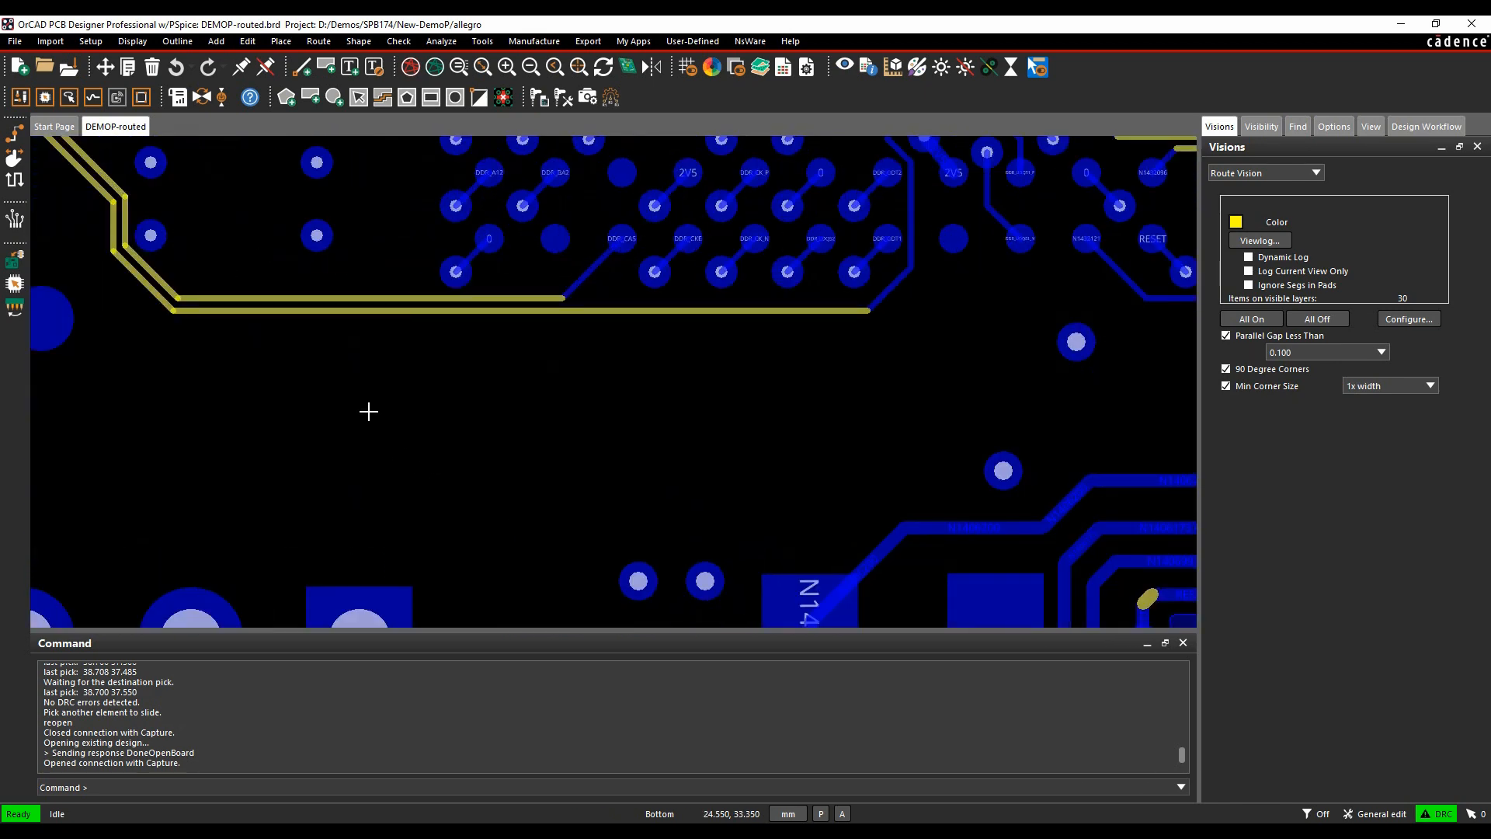
mouse_move(375, 309)
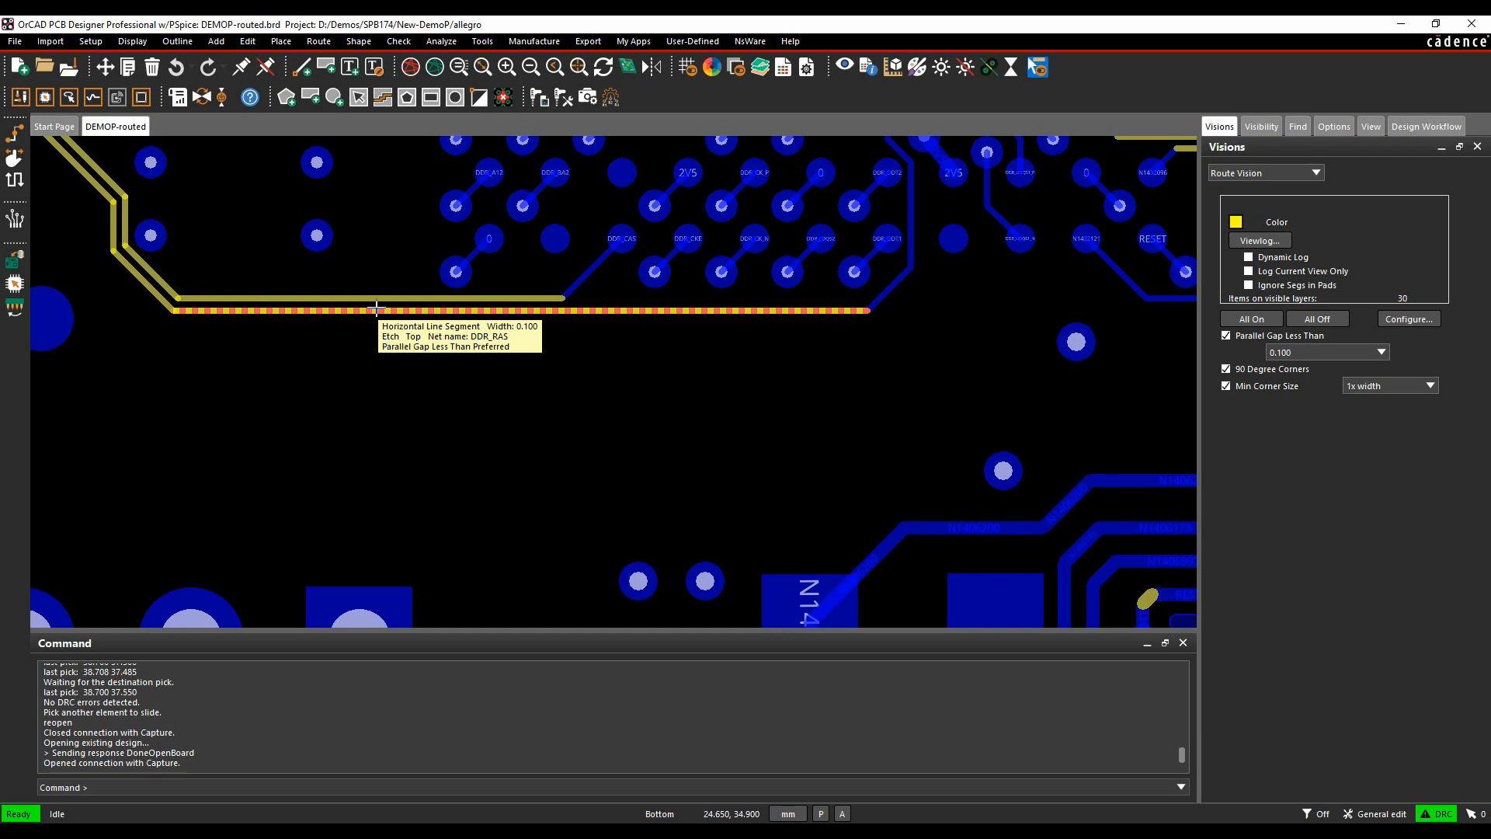
click(15, 160)
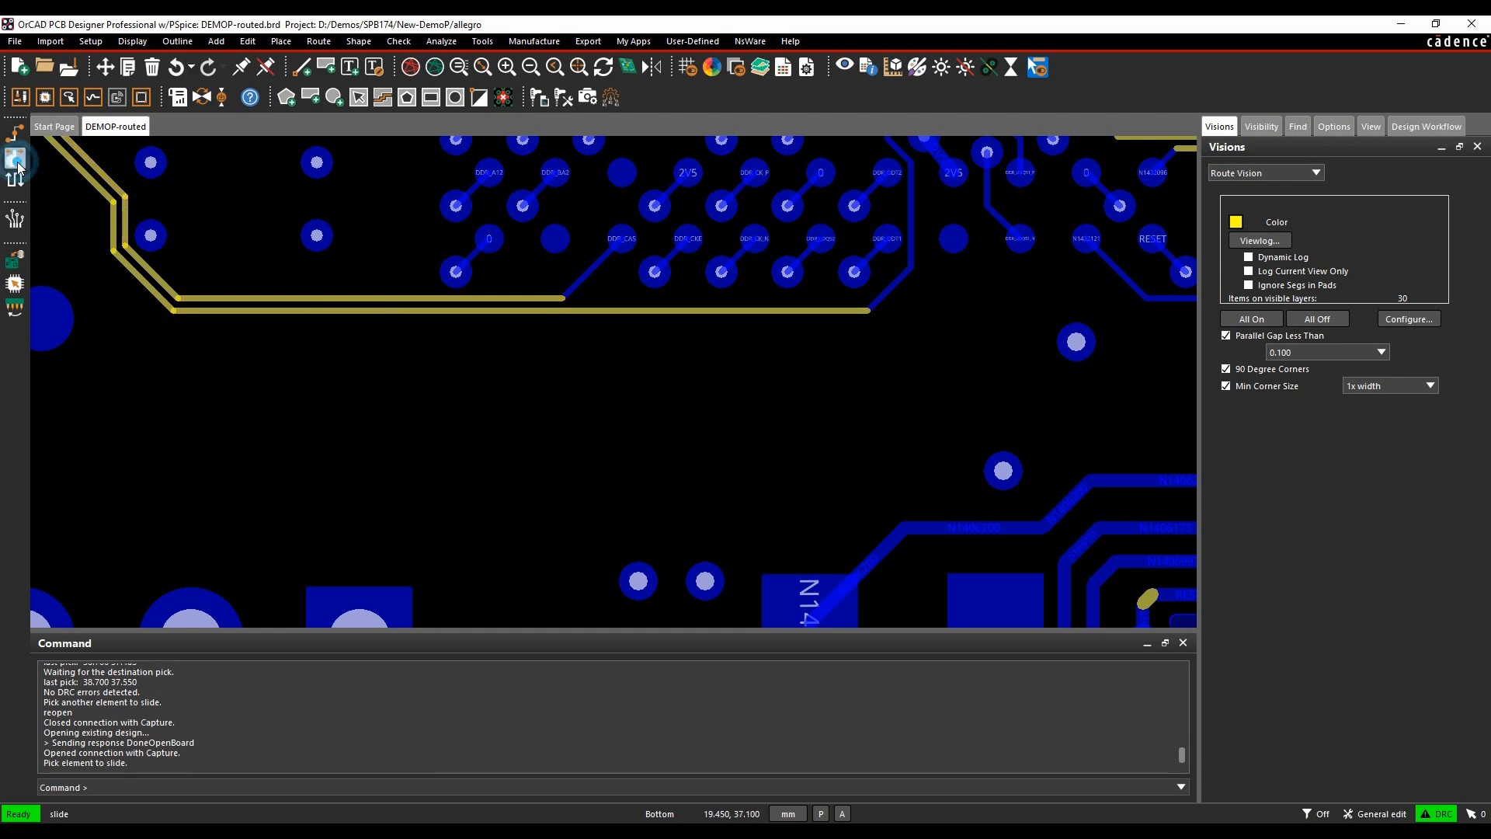
click(383, 310)
click(384, 316)
Step: Slide the remaining highlighted DDR_RAS segments, short diagonal, vertical and long diagonal, away from the parallel DDR_CAS trace
middle_drag(389, 419, 632, 499)
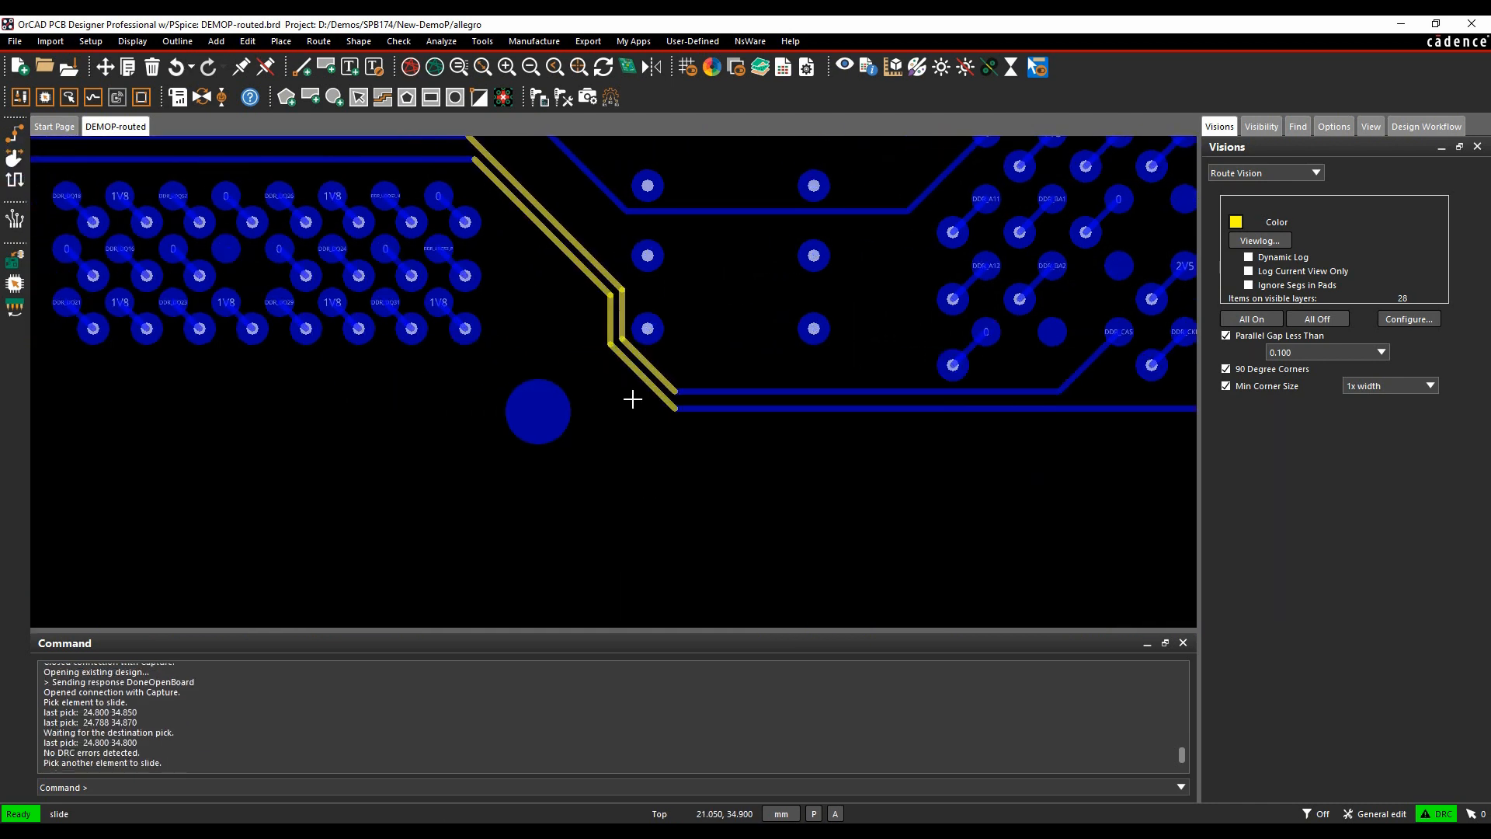
click(635, 375)
click(632, 375)
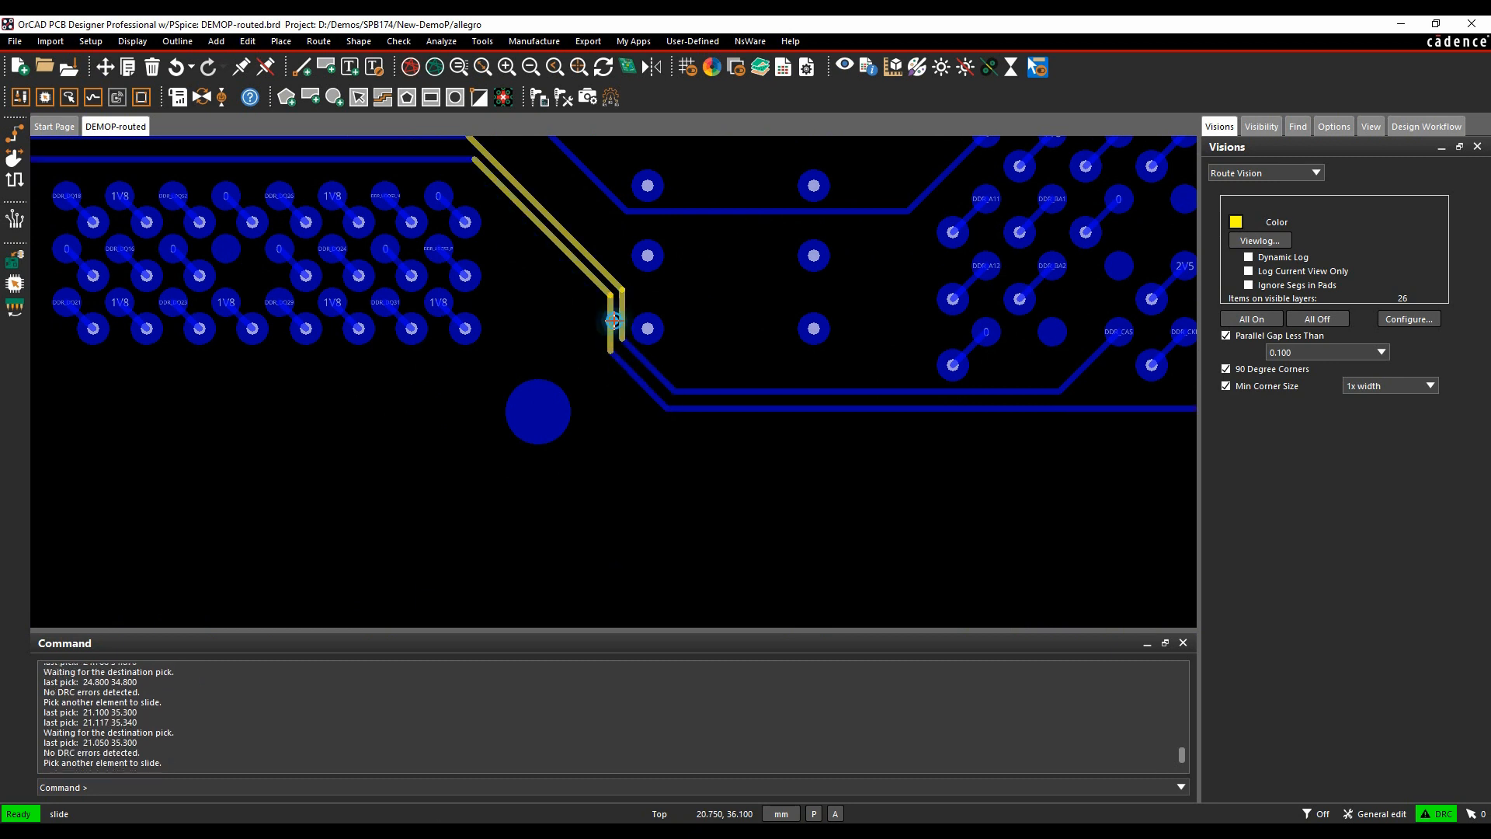
click(613, 323)
click(602, 319)
click(559, 249)
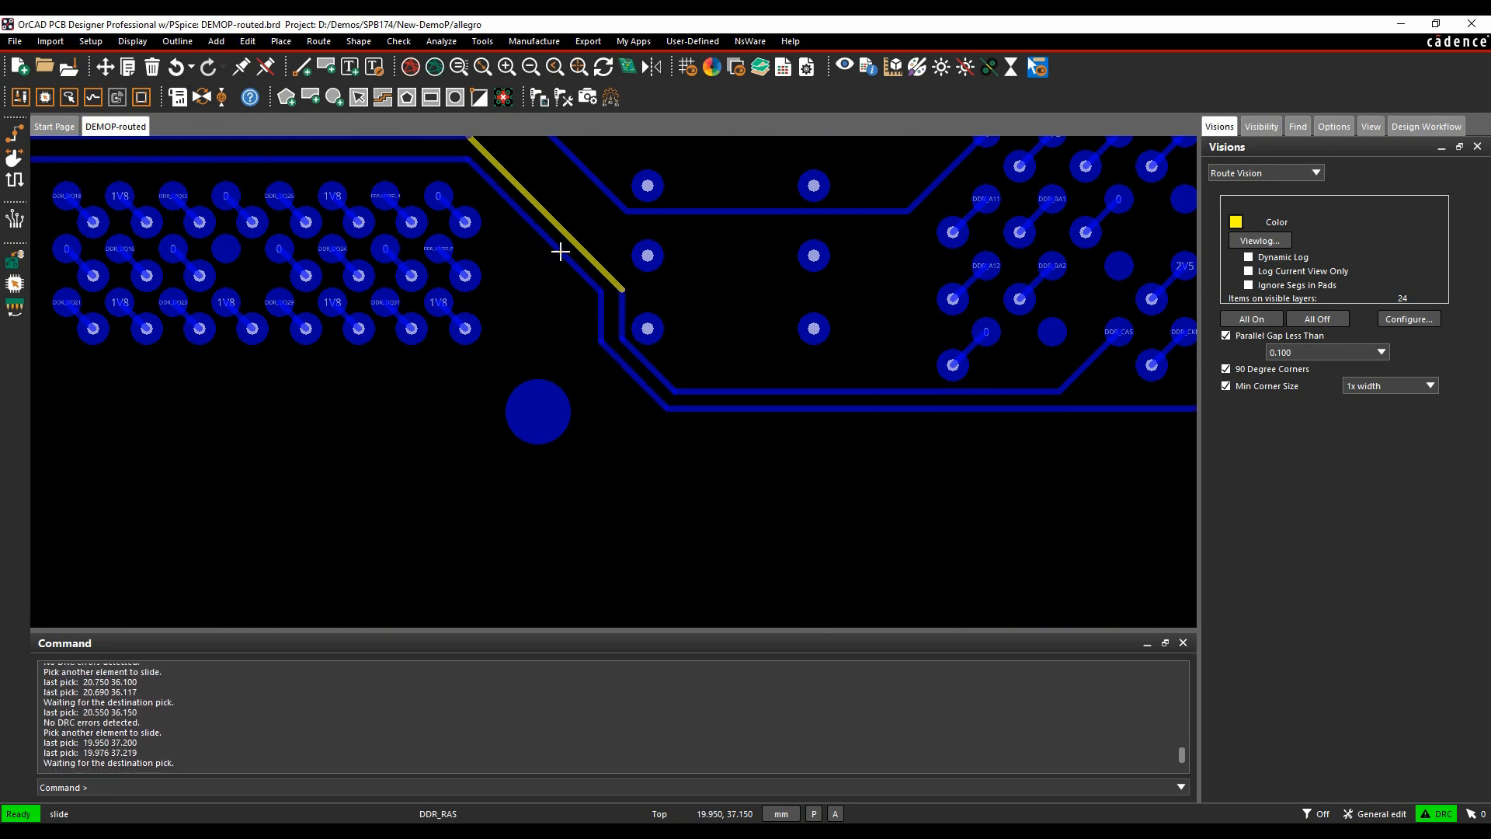
click(559, 252)
Step: Try sliding the long diagonal DDR_CAS segment closer to DDR_RAS, and move it back to its original position
mouse_move(509, 347)
middle_down()
mouse_move(476, 509)
mouse_move(446, 442)
mouse_move(435, 450)
middle_up()
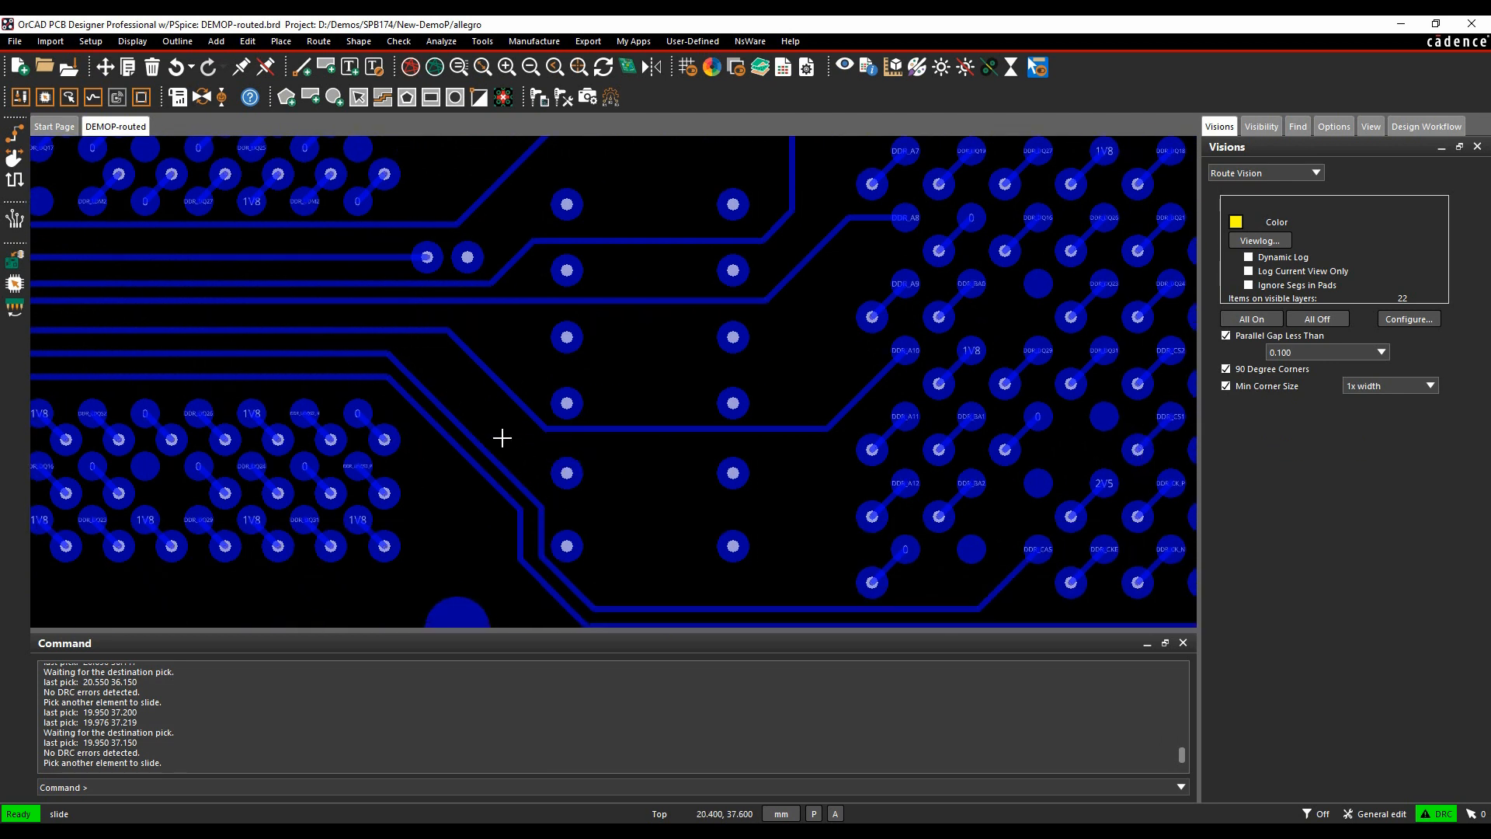
click(469, 436)
click(469, 440)
click(469, 440)
click(469, 442)
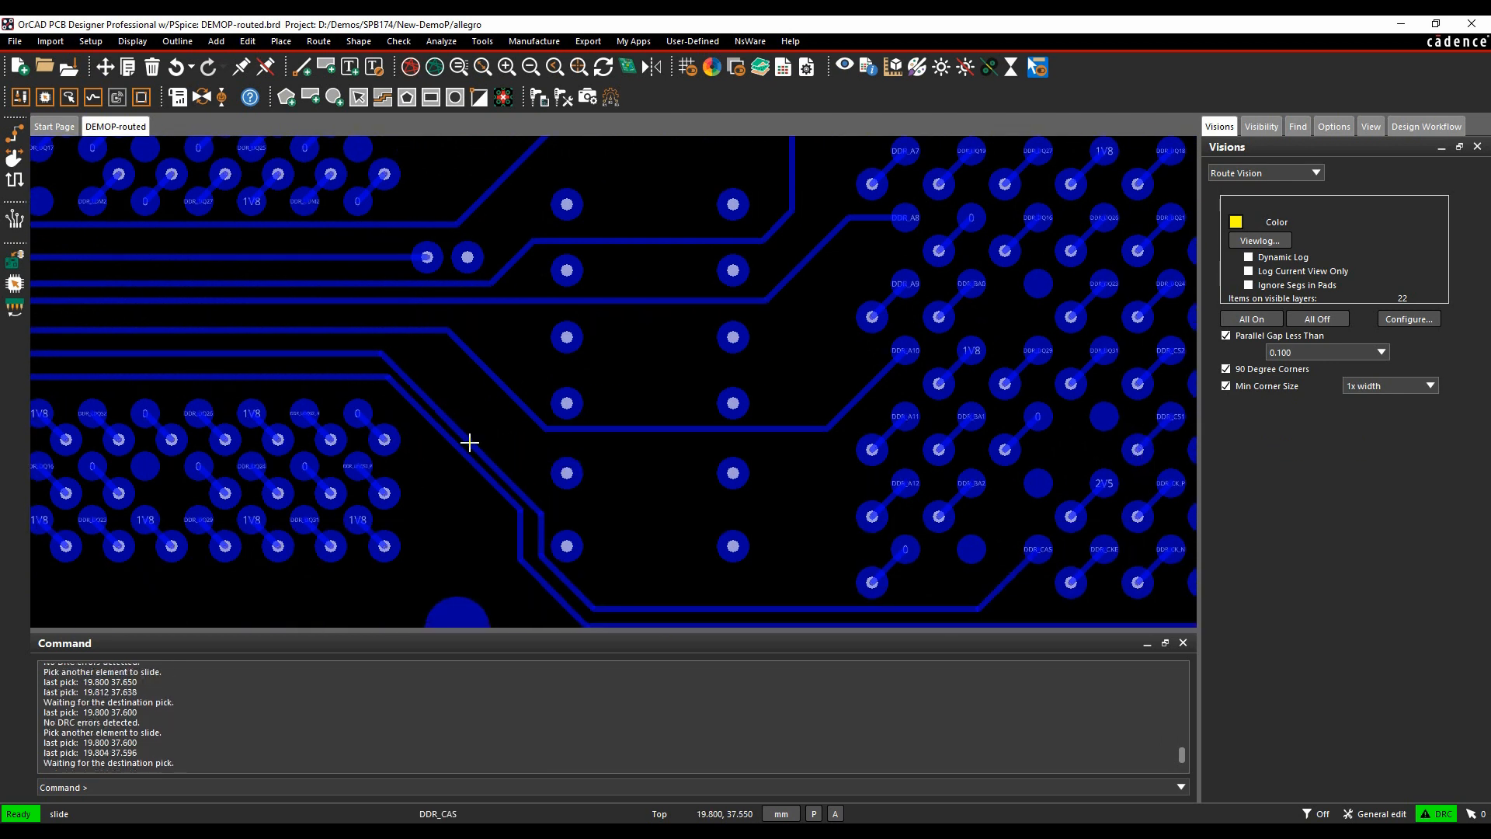
click(469, 443)
click(472, 437)
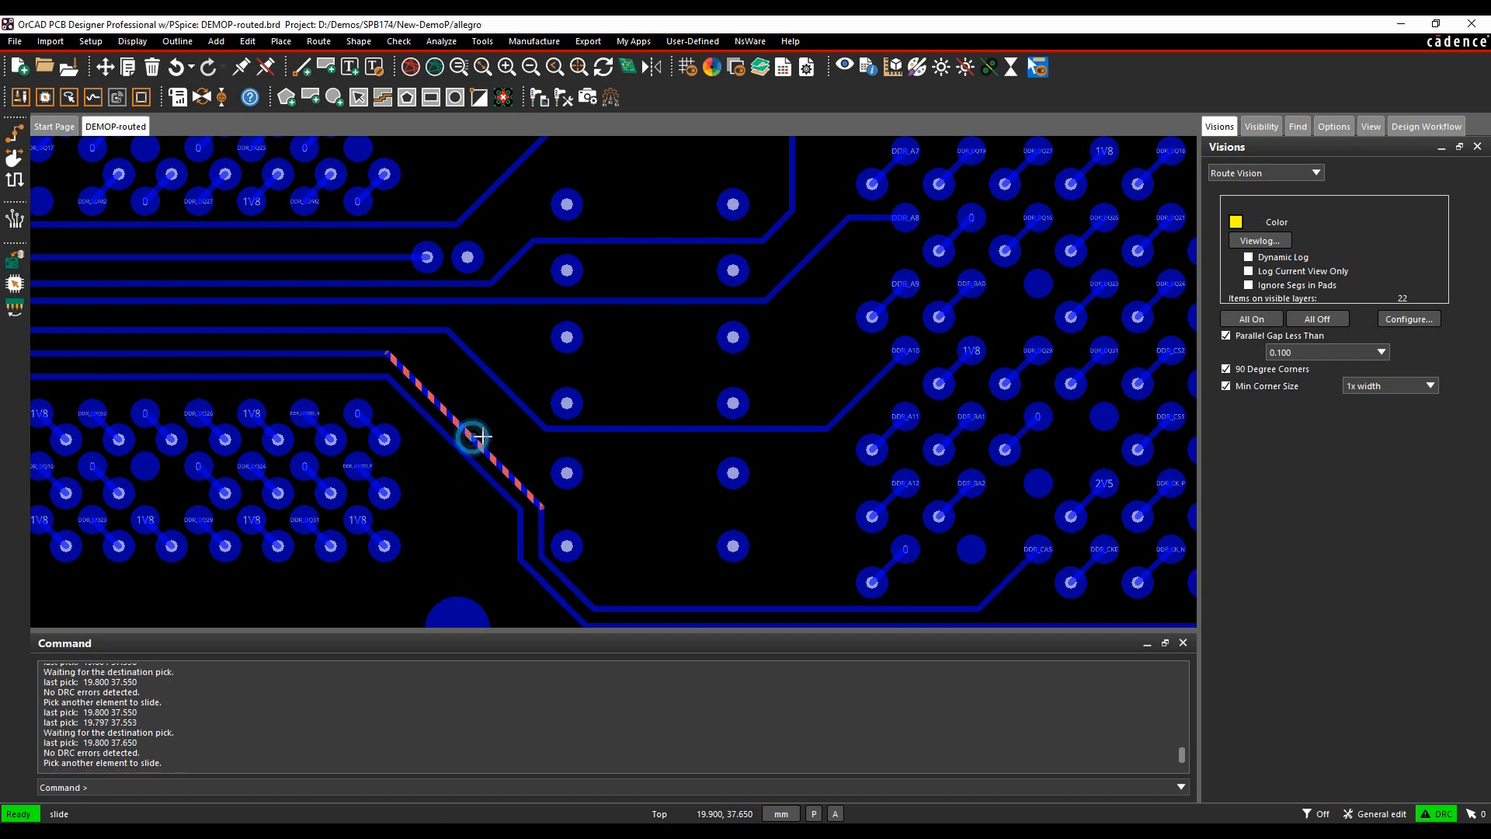
Step: Slide the highlighted horizontal N1432111 segment away from the parallel N1432096 trace to widen their gap
scroll(604, 446, down, 1)
middle_drag(1181, 460, 508, 420)
scroll(509, 421, up, 2)
click(503, 403)
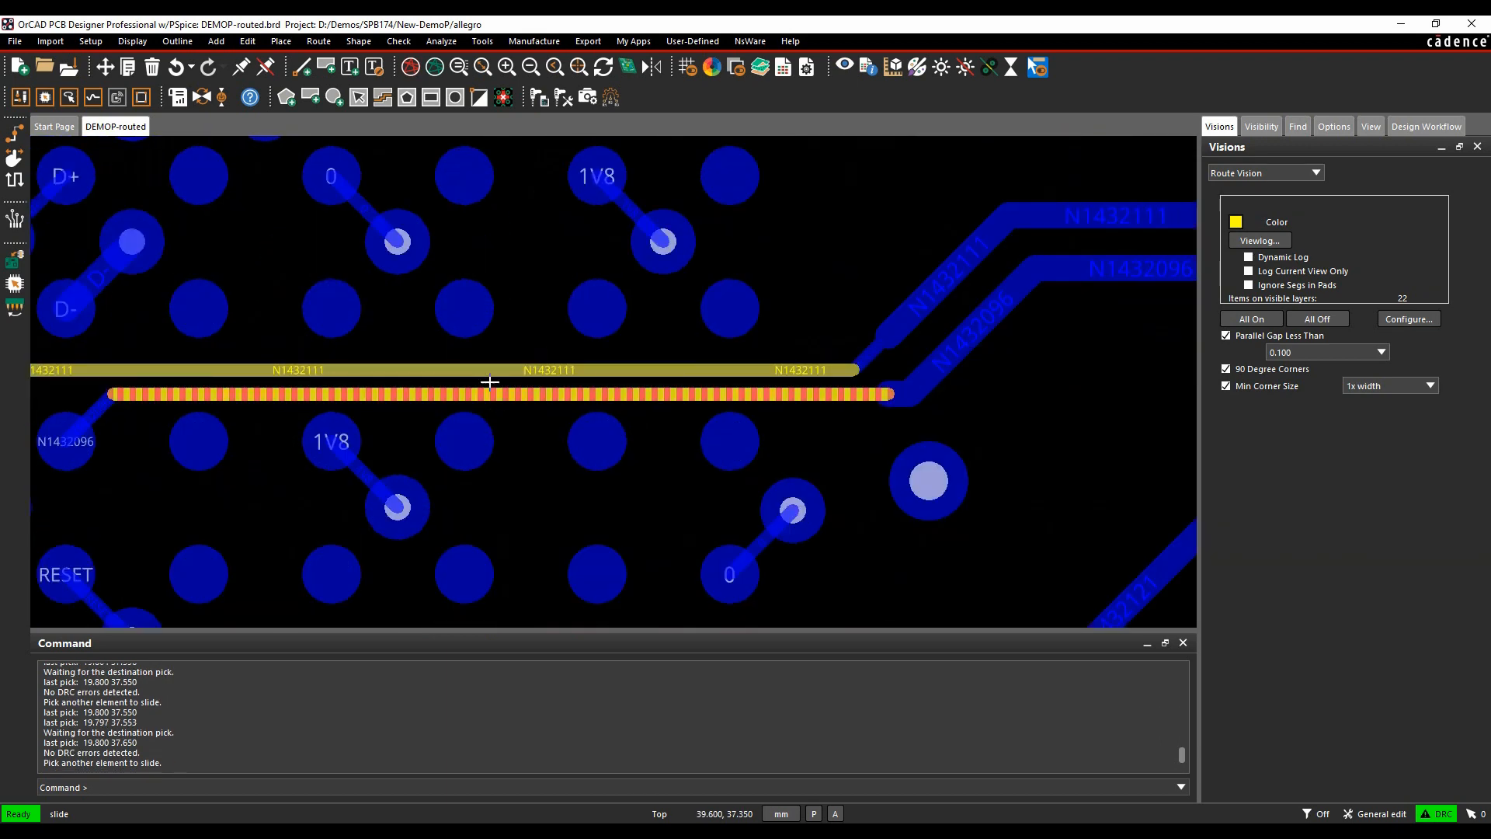
click(446, 361)
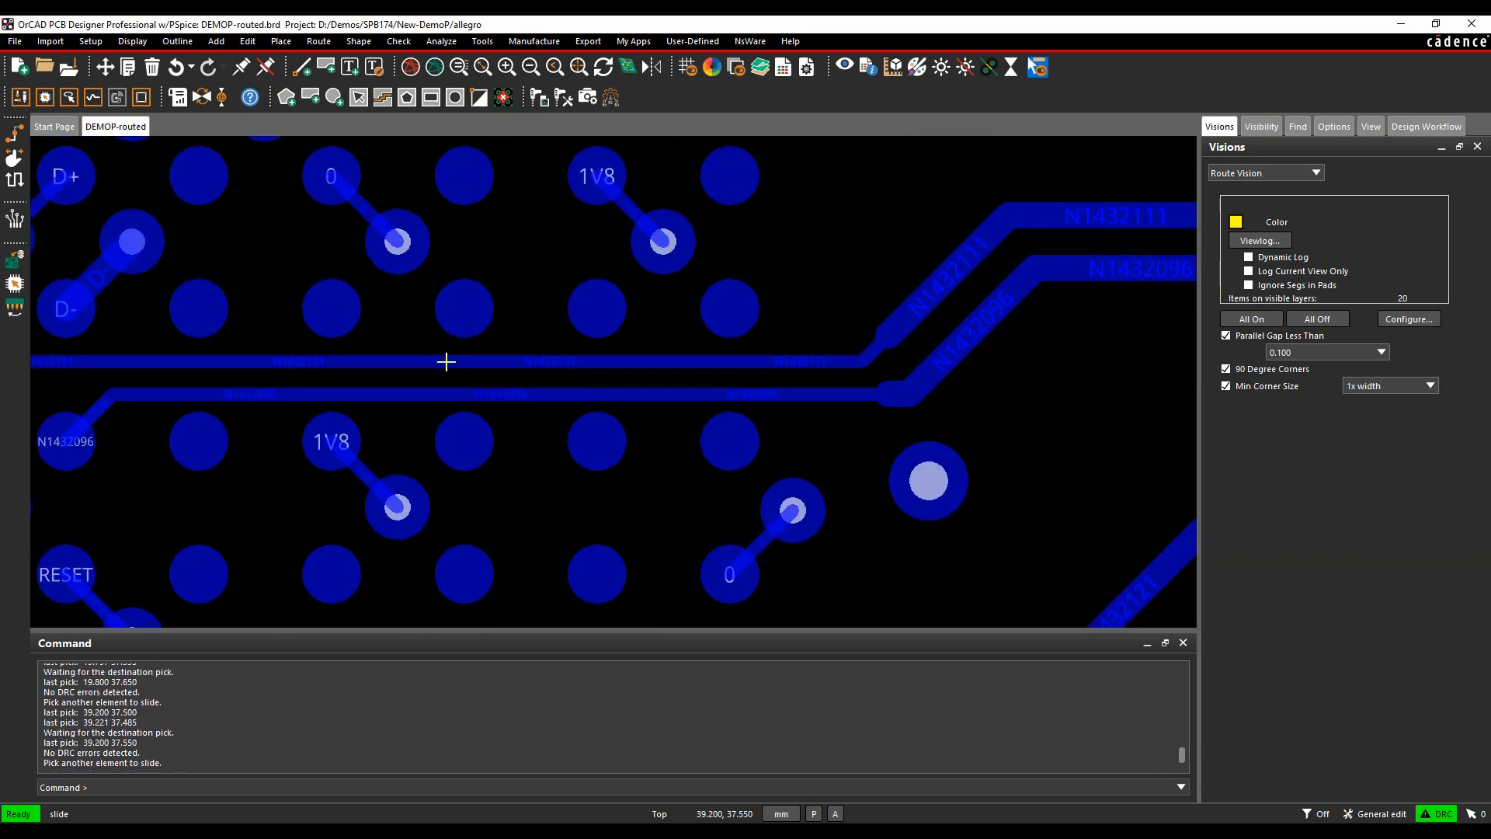
Step: Slide the highlighted short diagonal corner segment of net 0 above the DATA.BD13 pad slightly inward to lengthen it
scroll(572, 356, down, 3)
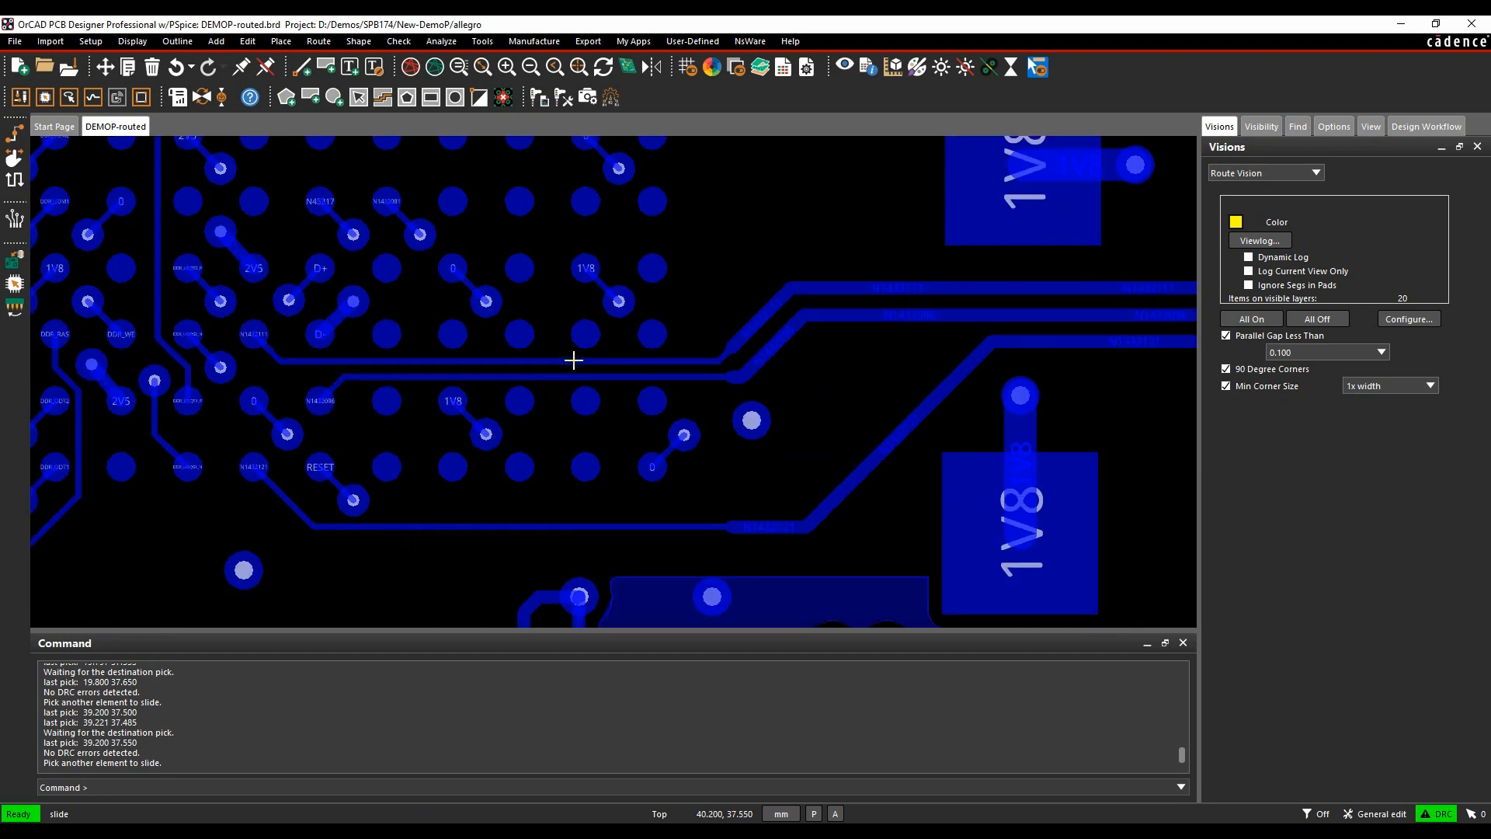
middle_drag(522, 321, 679, 707)
scroll(593, 376, down, 3)
middle_drag(309, 343, 603, 492)
scroll(437, 523, up, 5)
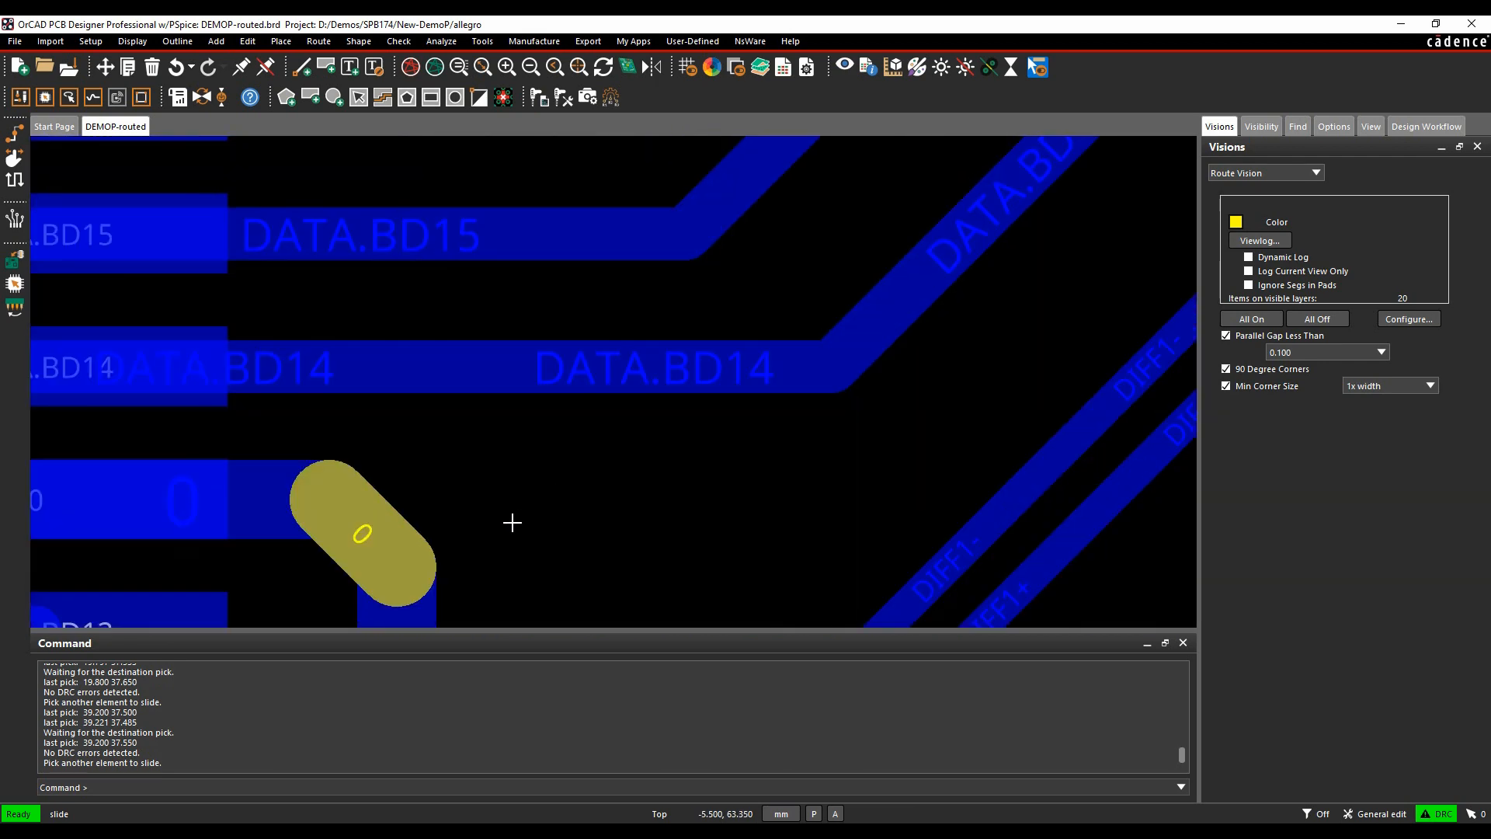
scroll(451, 511, down, 3)
scroll(407, 270, up, 4)
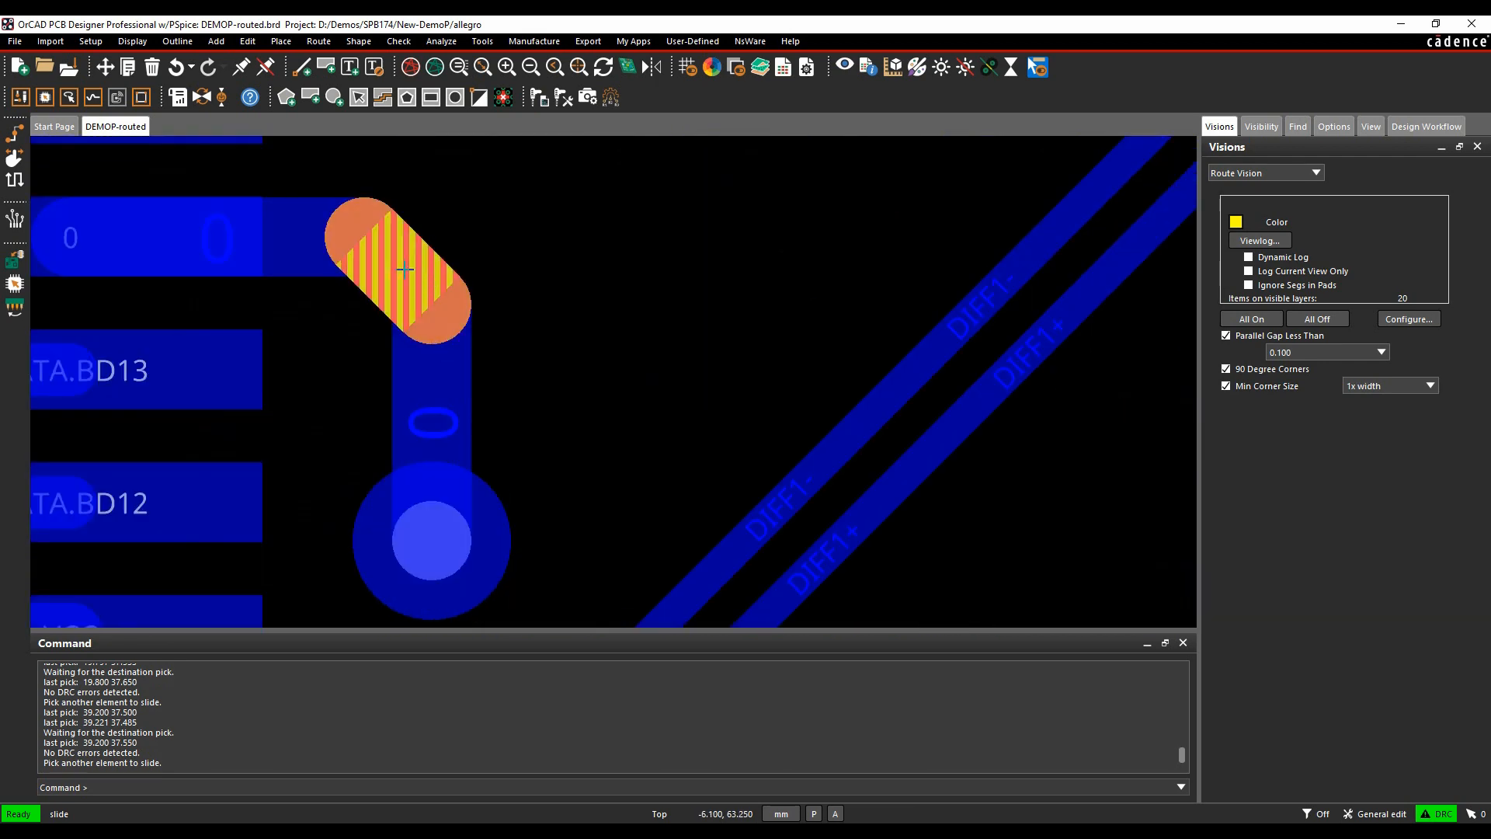
click(408, 270)
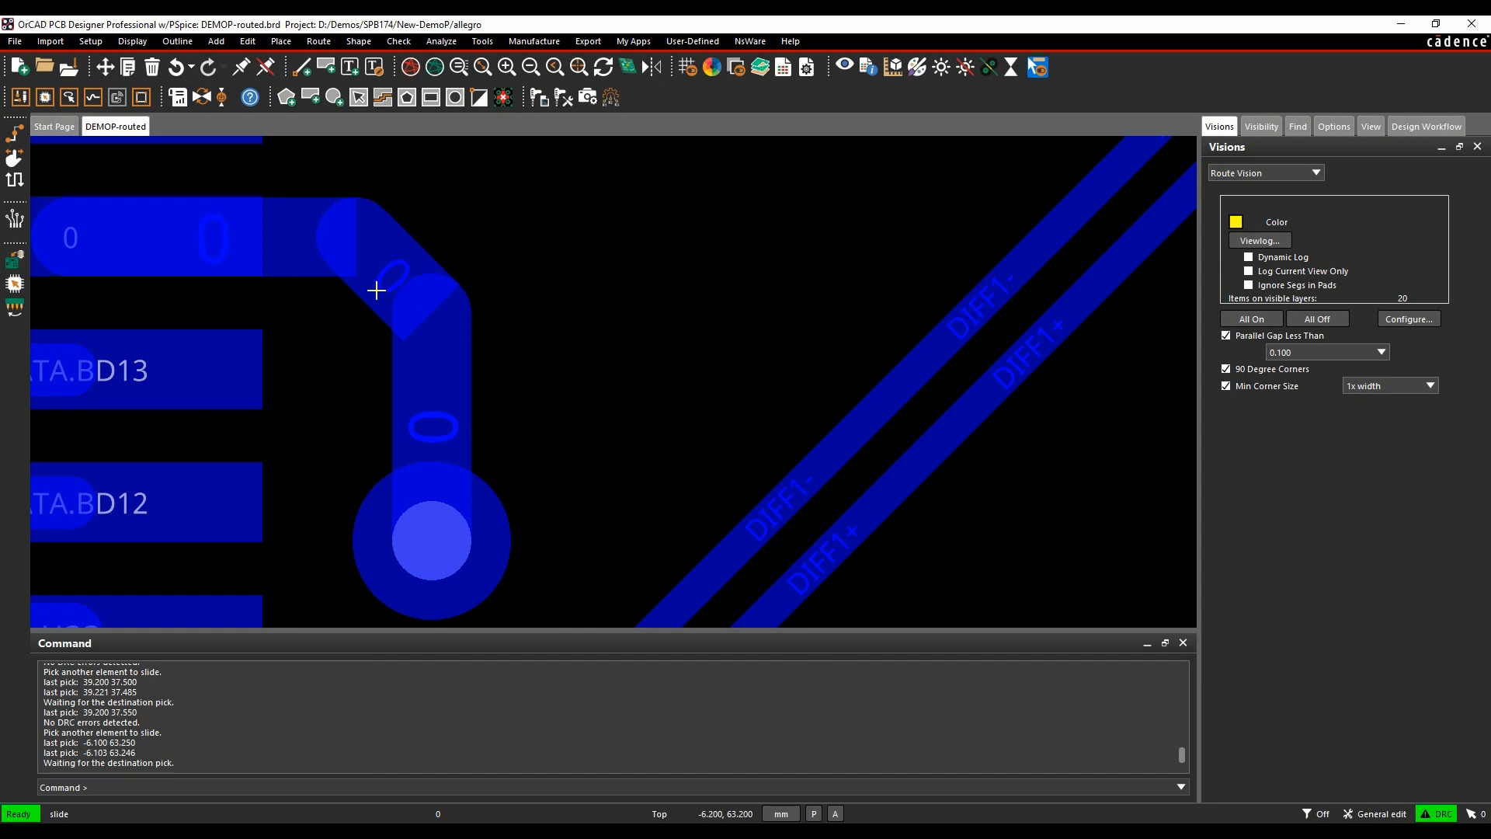
click(376, 291)
Step: Slide the same net 0 diagonal further inward until the corner exceeds the 1x width minimum size
click(439, 261)
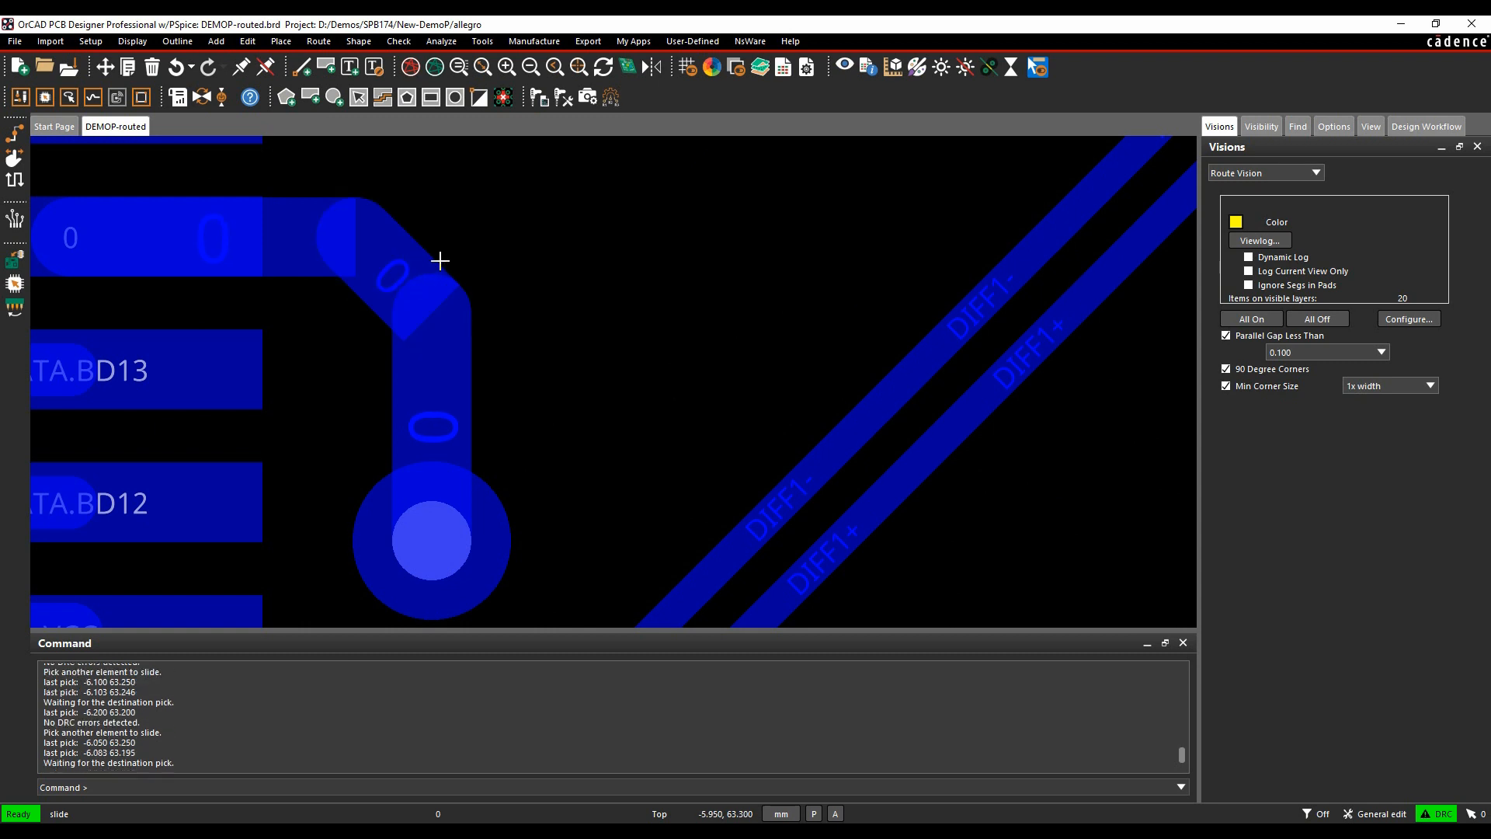
click(382, 311)
click(381, 280)
click(362, 314)
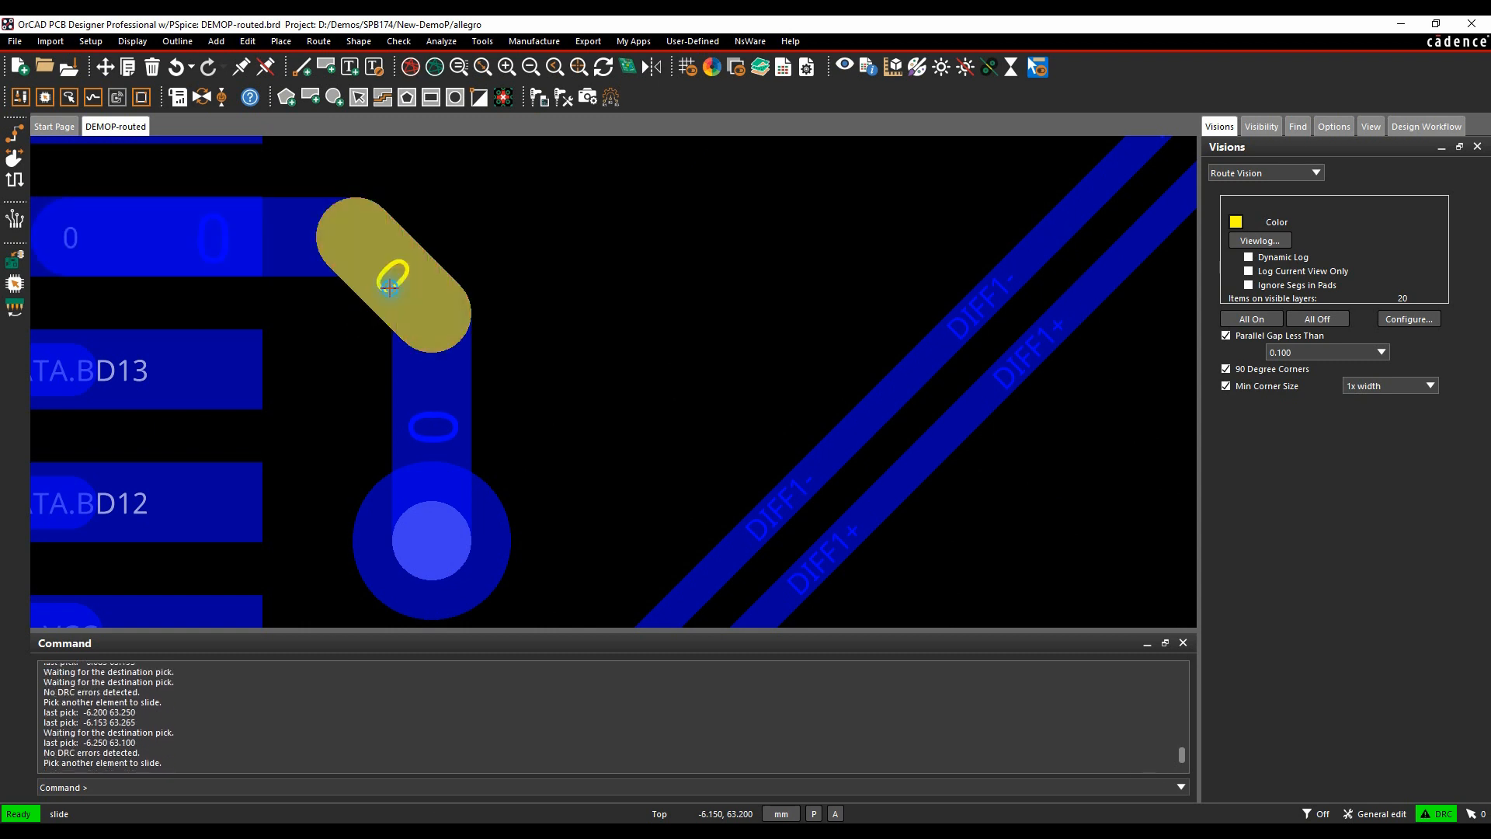
click(389, 288)
right_click(376, 295)
click(422, 372)
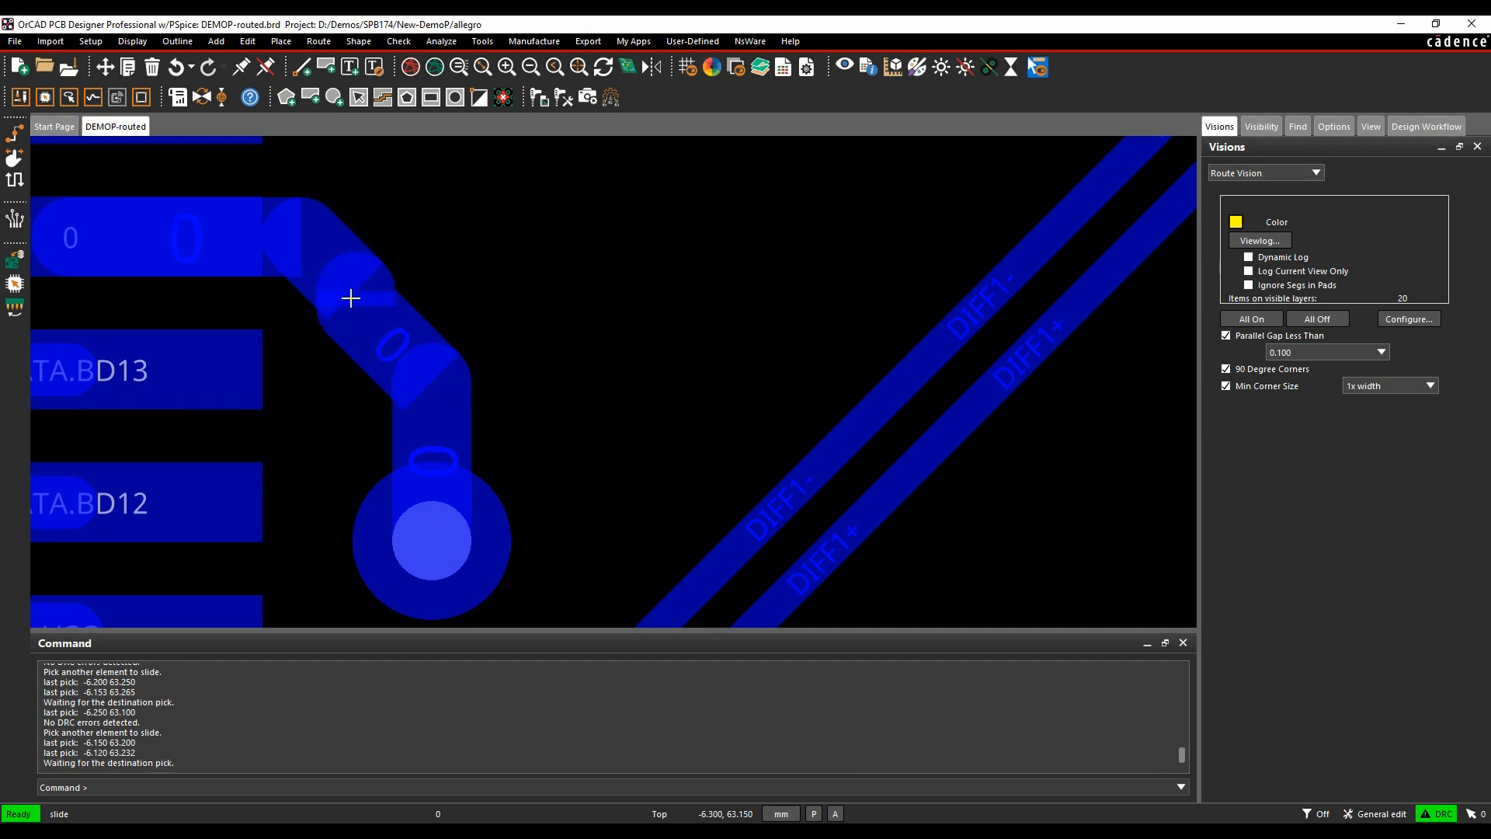
click(365, 290)
Step: Slide the short diagonal VCC segment between the via and the VCC pad to enlarge its corner
scroll(514, 300, down, 1)
middle_drag(710, 247, 377, 289)
click(828, 487)
click(822, 480)
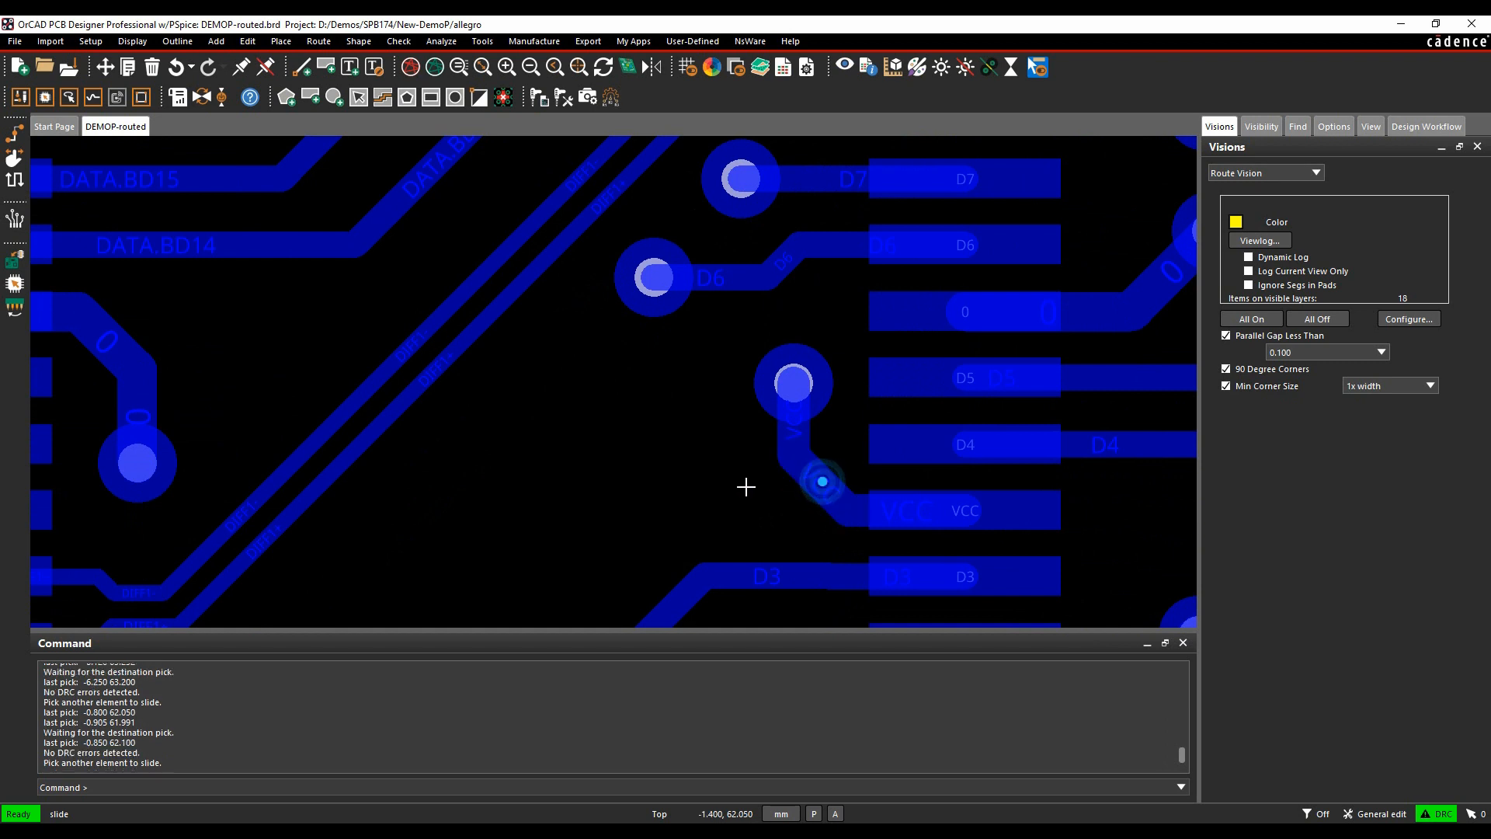
Step: Slide the highlighted short diagonal N103899 segment inward to enlarge the corner between its via and pad
middle_drag(687, 458, 834, 792)
click(268, 464)
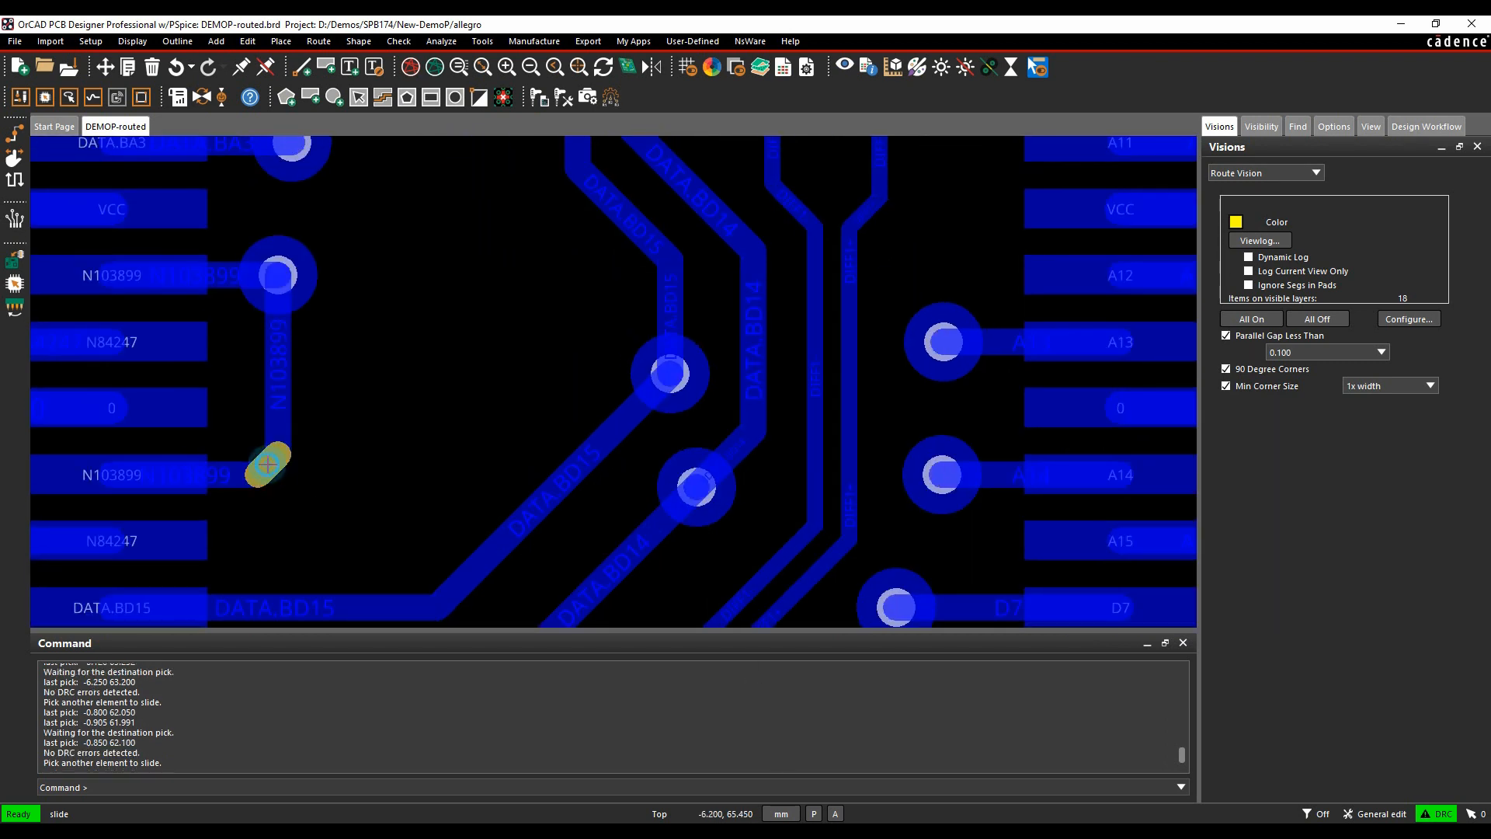
click(259, 447)
Step: Slide the highlighted short diagonal DDS_OUT segment inward to enlarge its corner
scroll(318, 439, down, 1)
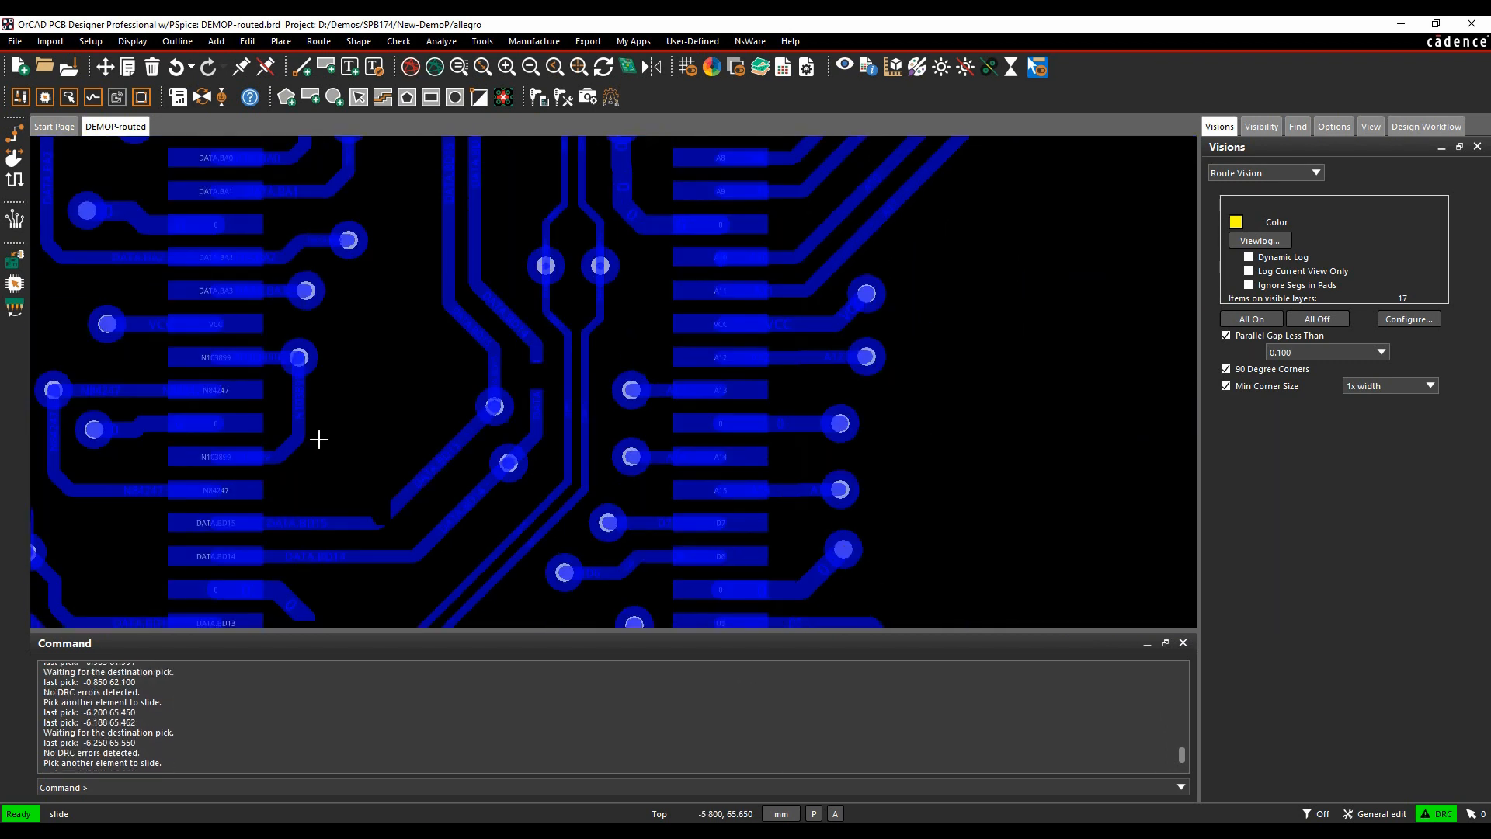
scroll(432, 380, down, 1)
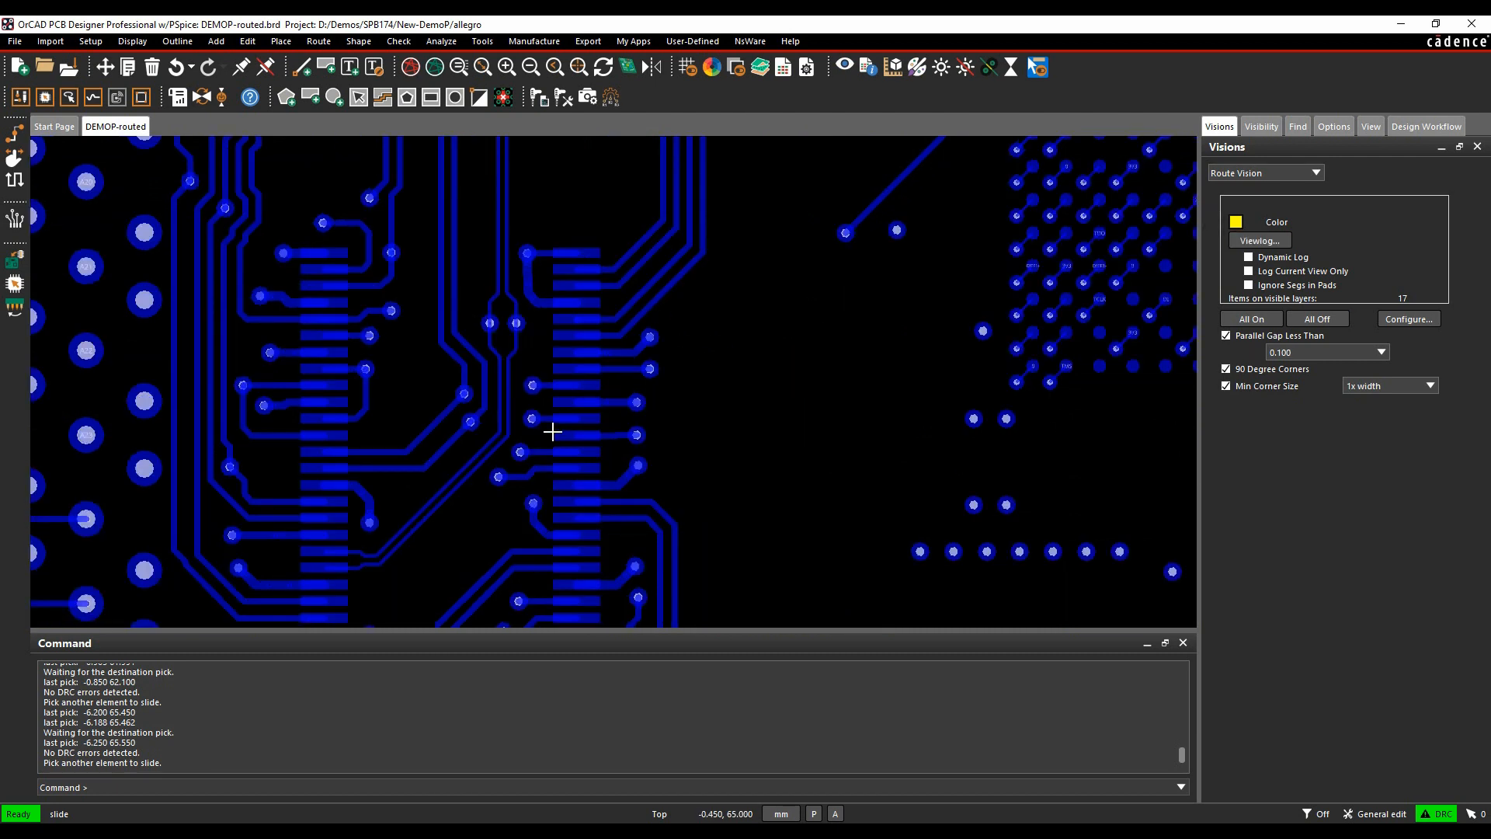
scroll(572, 396, down, 2)
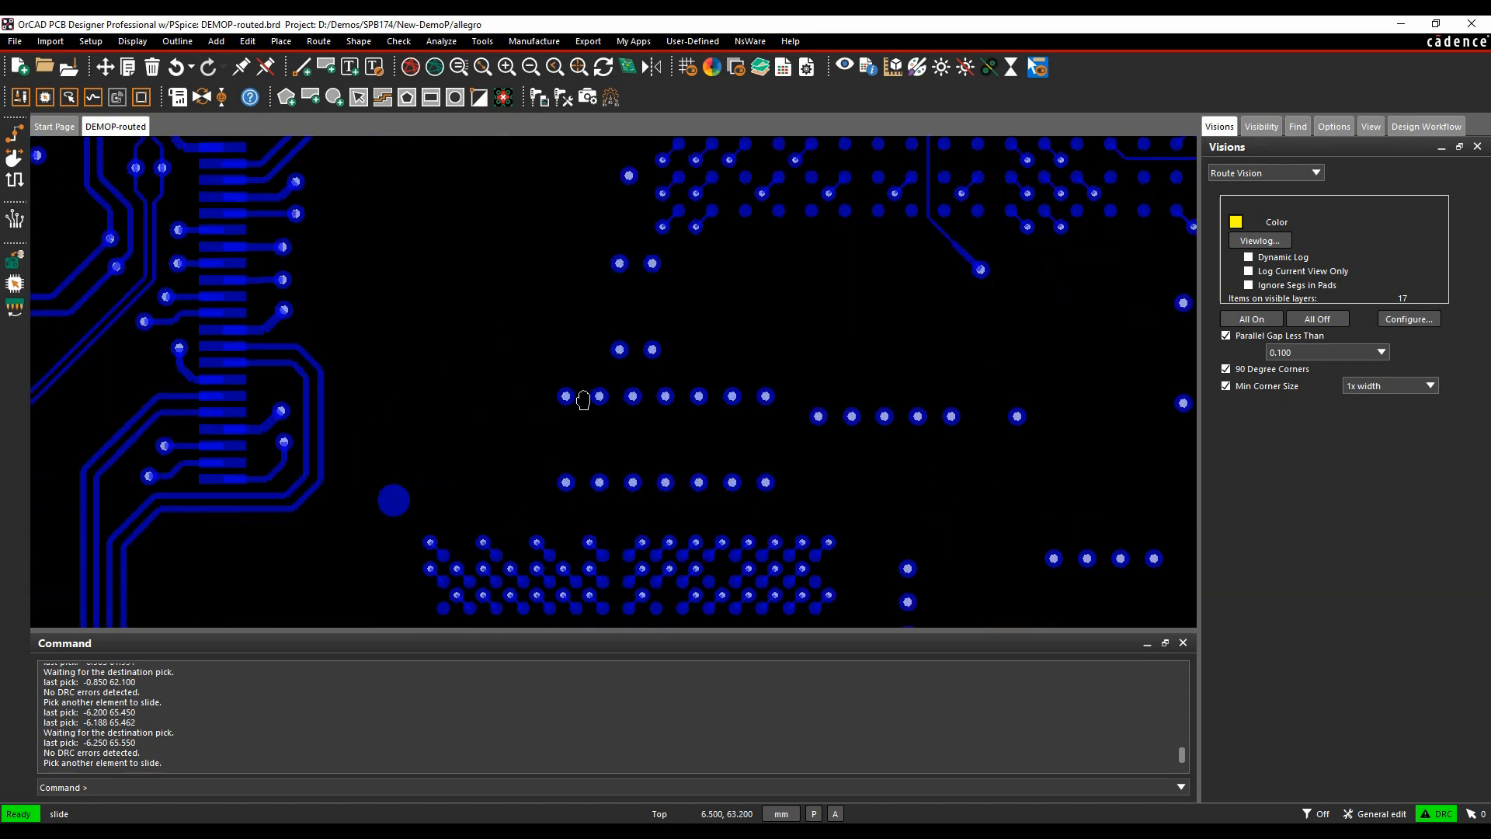
scroll(426, 319, down, 1)
scroll(425, 319, down, 1)
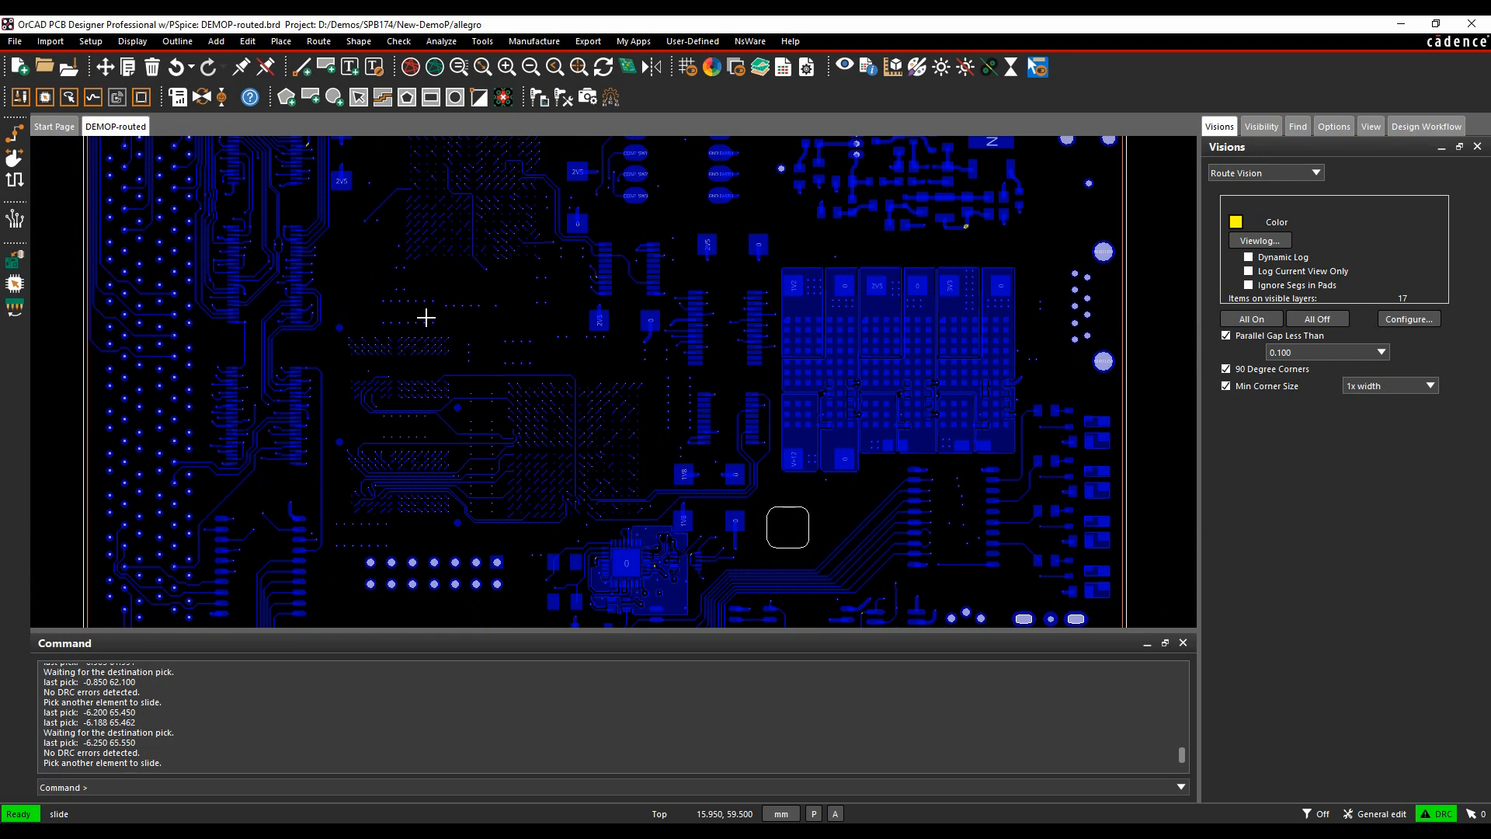
scroll(995, 212, up, 3)
scroll(942, 293, up, 1)
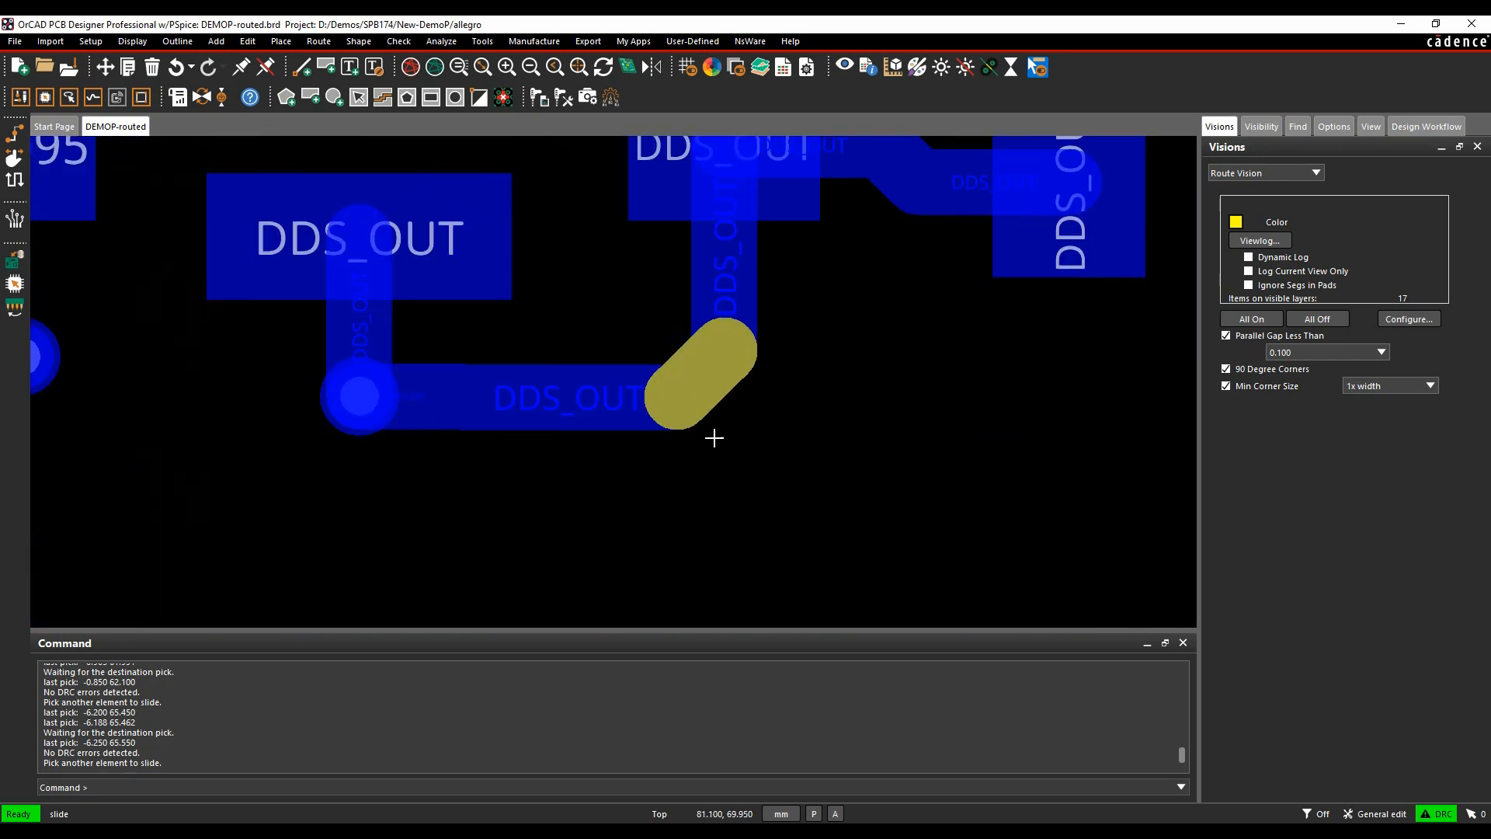
click(704, 385)
click(680, 364)
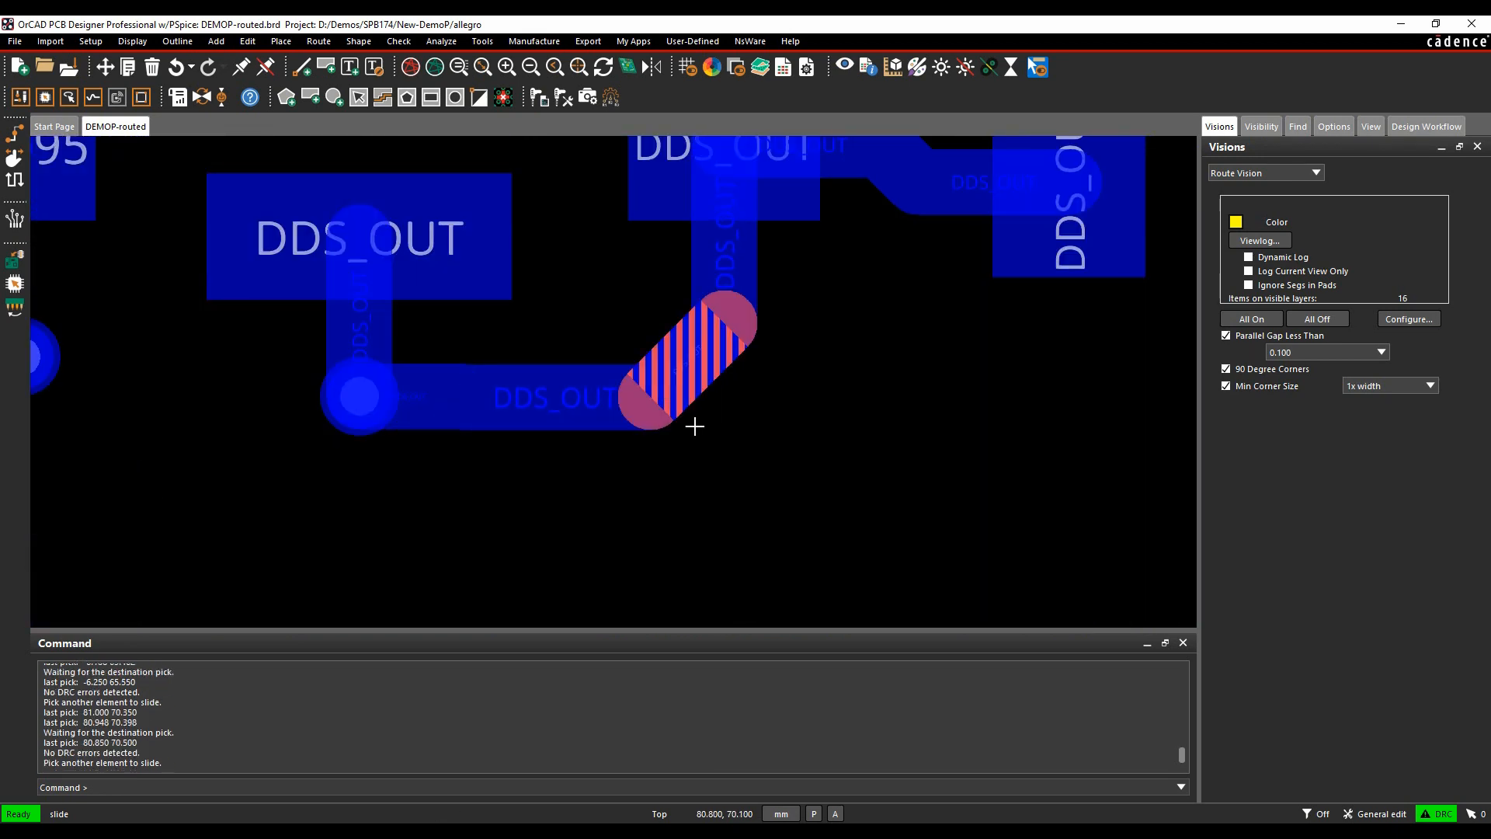
Step: Locate the next highlighted corner segment, beside the large N62564 pad
scroll(757, 464, down, 3)
scroll(757, 465, up, 1)
scroll(757, 467, down, 2)
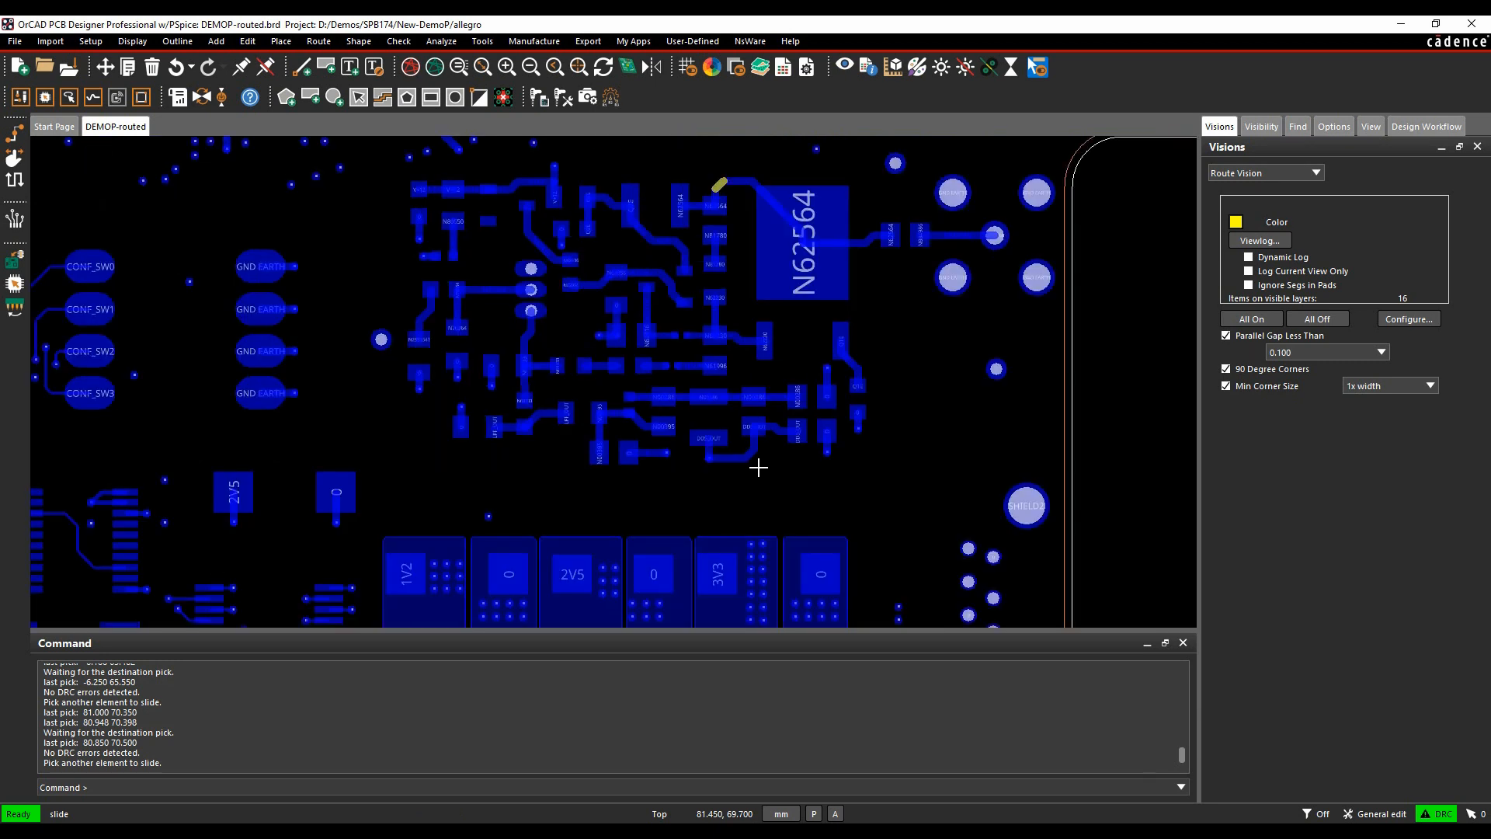